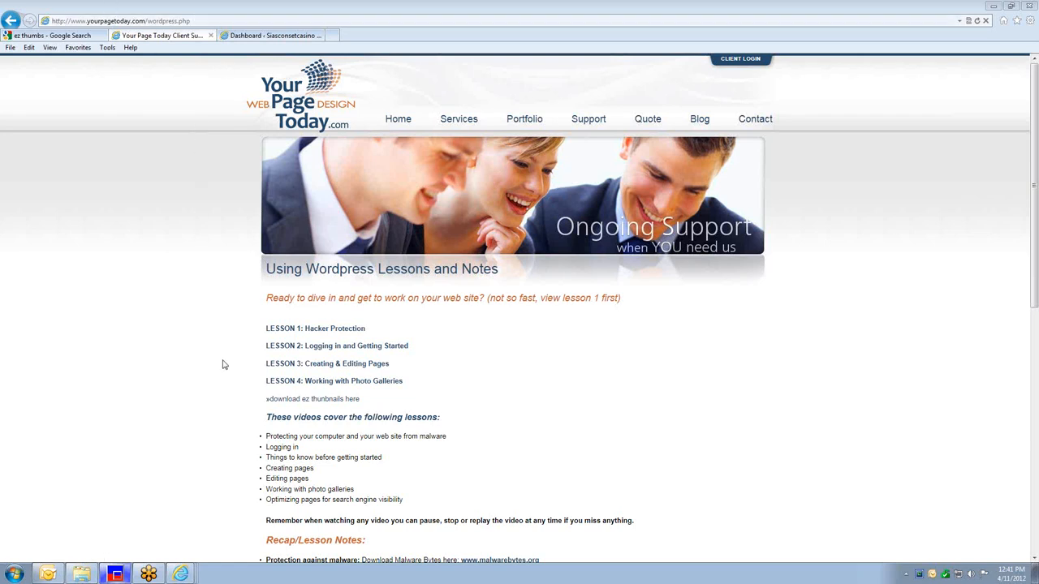
- Look at the ez thumbnails download link on the WordPress lessons page and the Google results for "ez thumbs"
drag(369, 403, 205, 414)
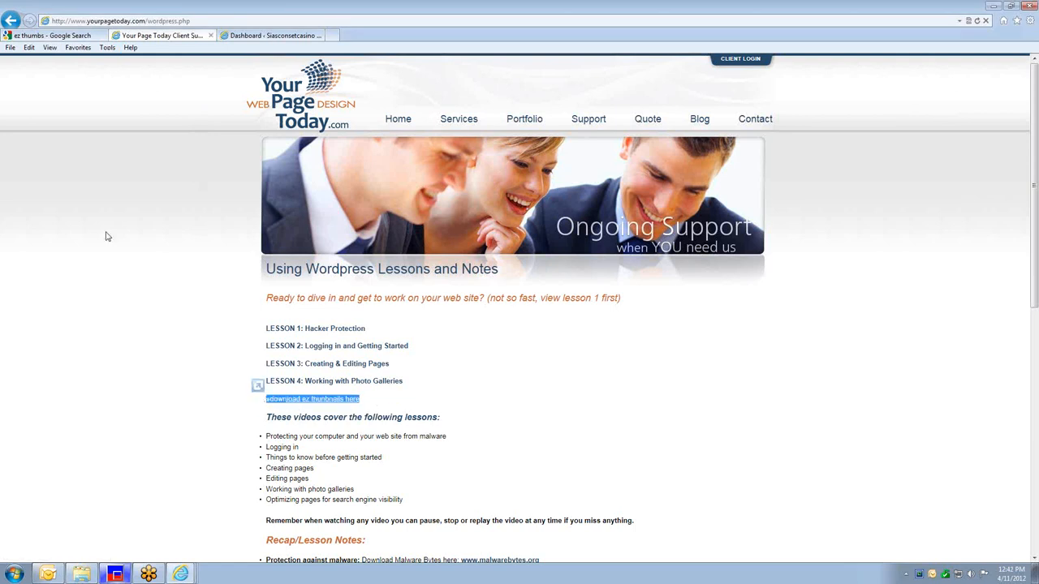
click(73, 36)
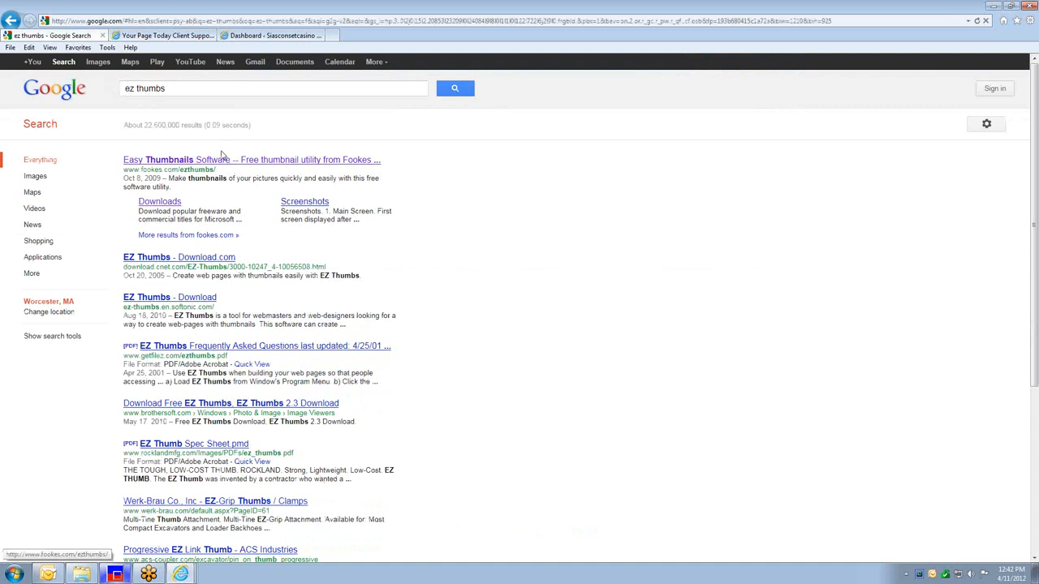
click(166, 36)
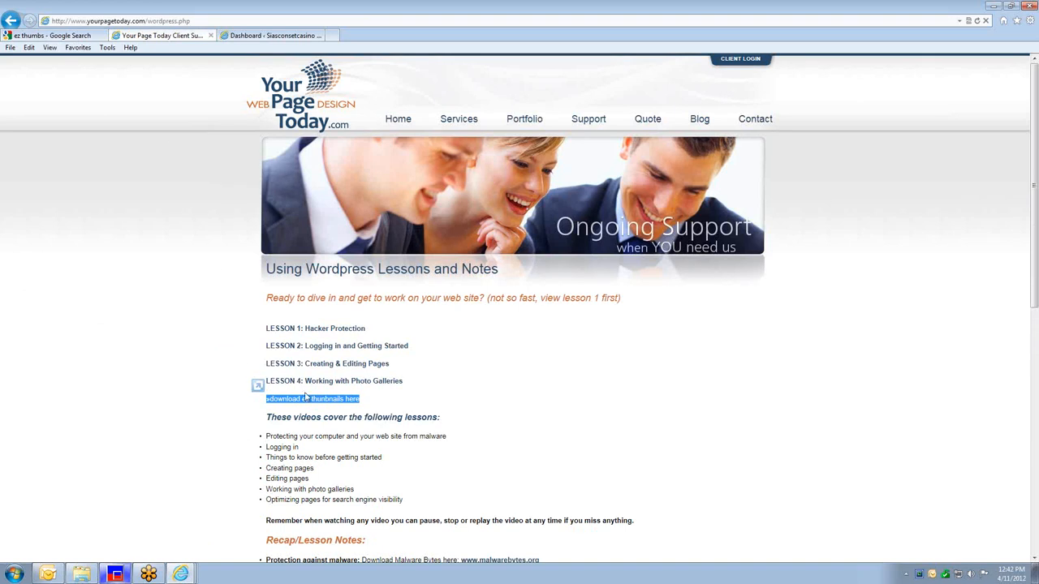
click(375, 404)
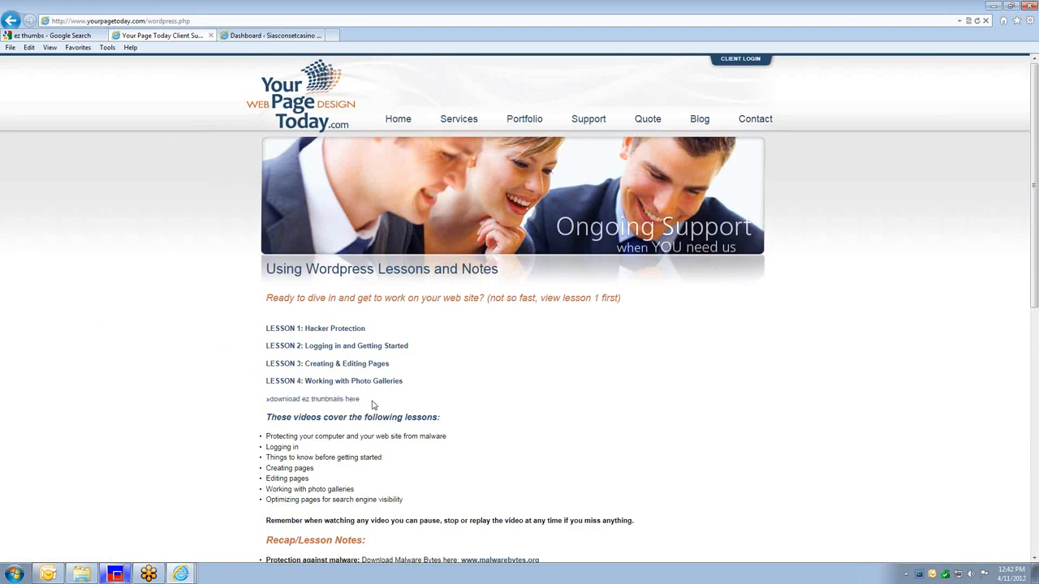
- Switch to the example folder in Windows Explorer, widen the window and file list, and preview the police car photo
click(82, 574)
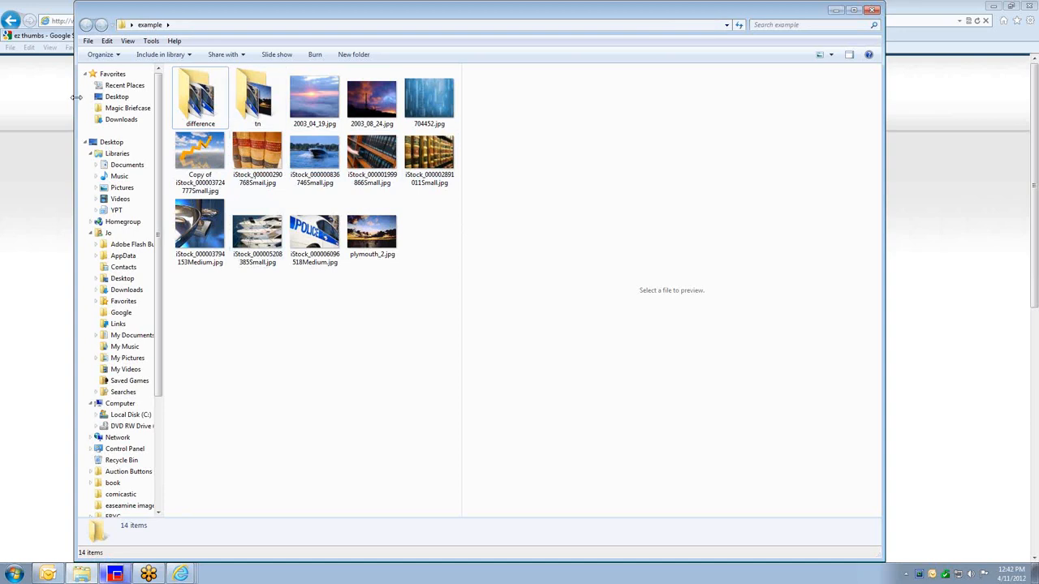
drag(75, 98, 35, 103)
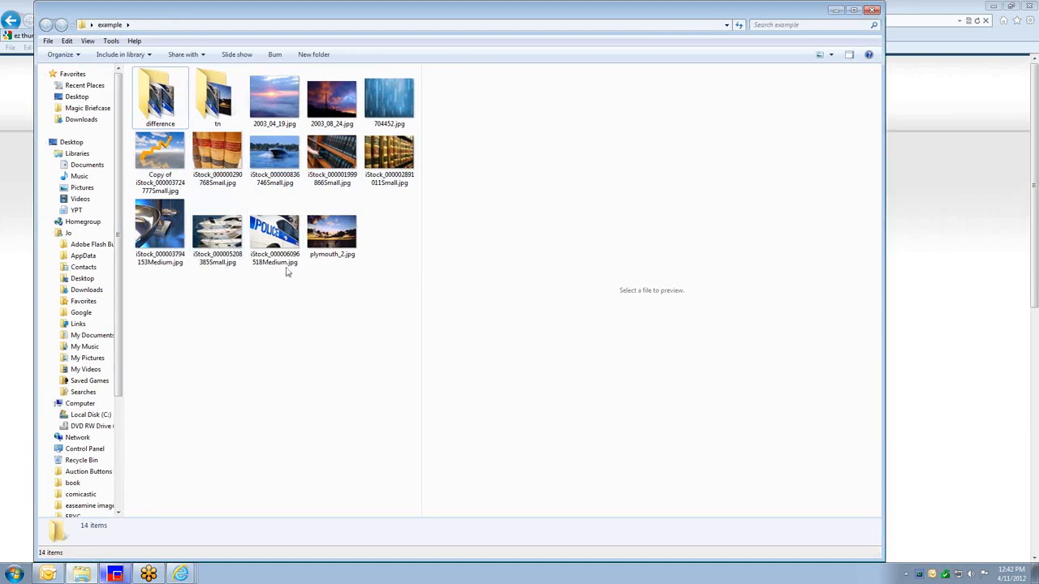
mouse_move(274, 251)
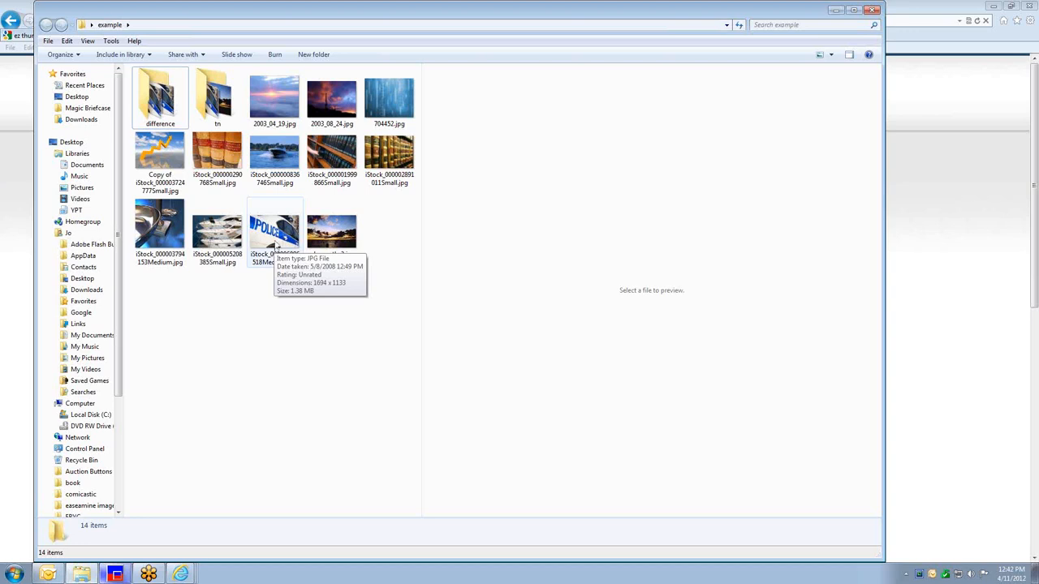
click(274, 243)
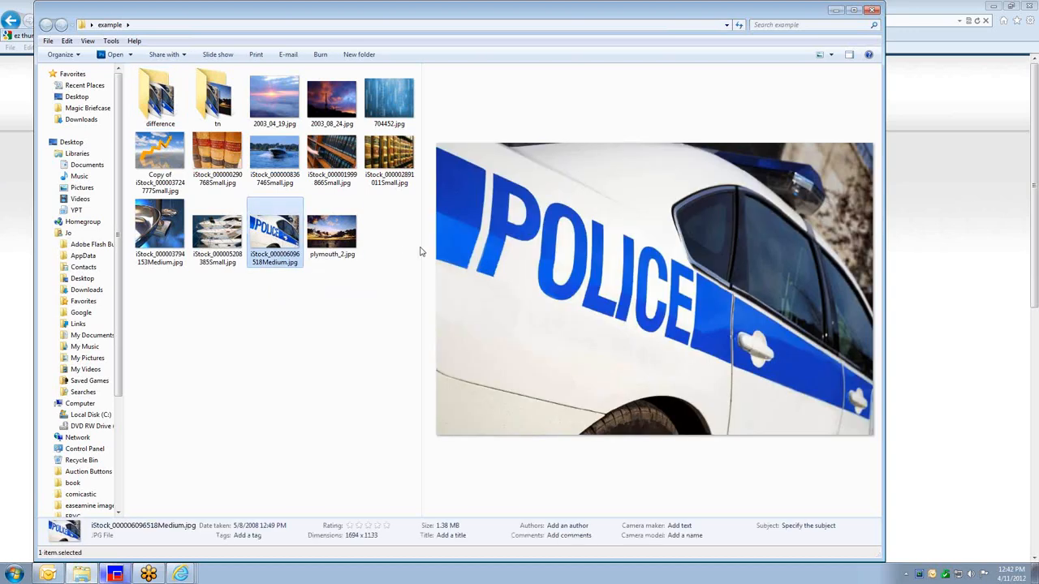
drag(420, 250, 481, 247)
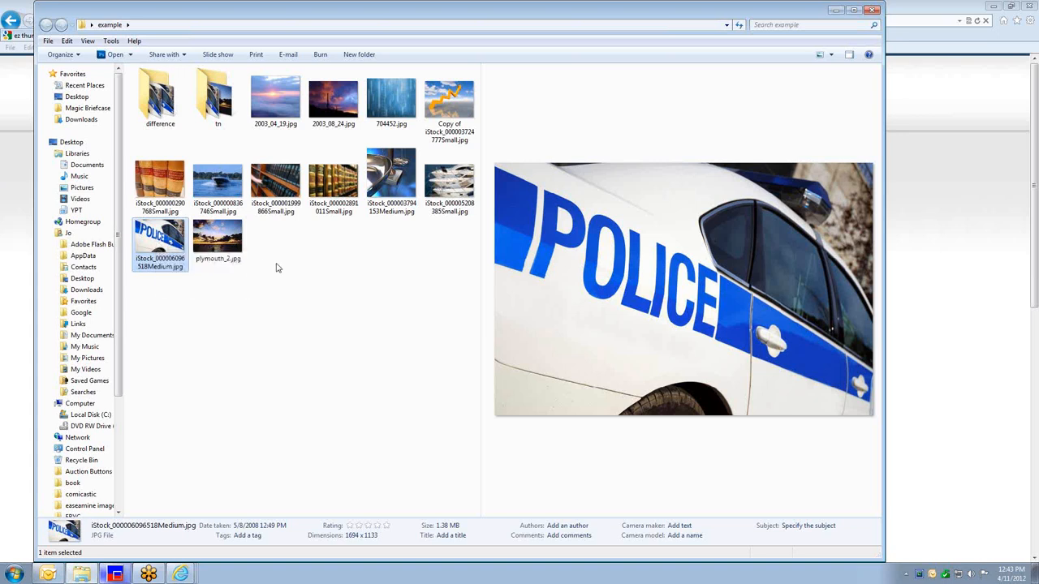
- Compare the dimensions and file sizes of the two police car images in the difference folder, and return to the example folder
double_click(158, 93)
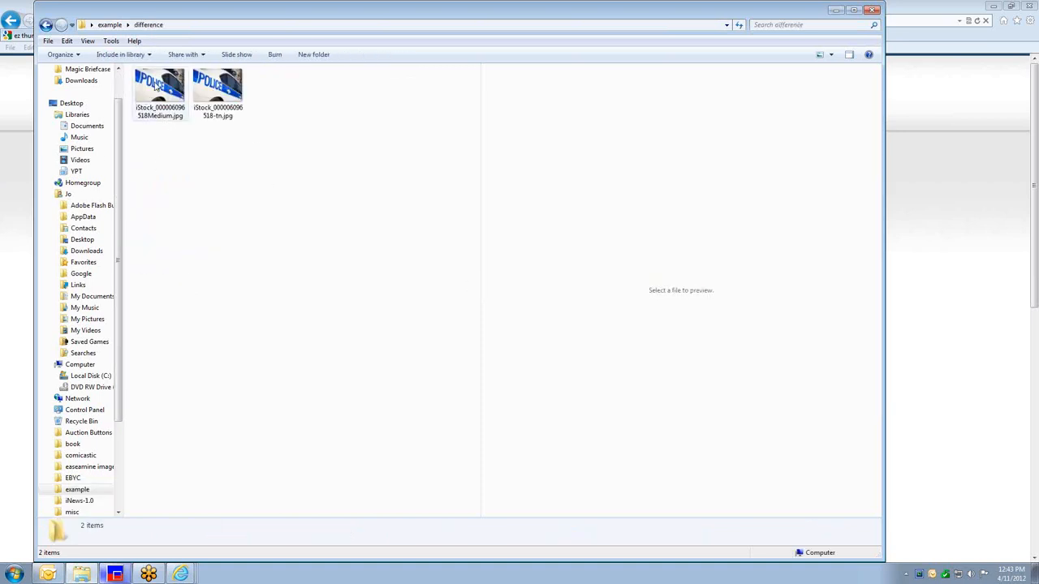
mouse_move(159, 87)
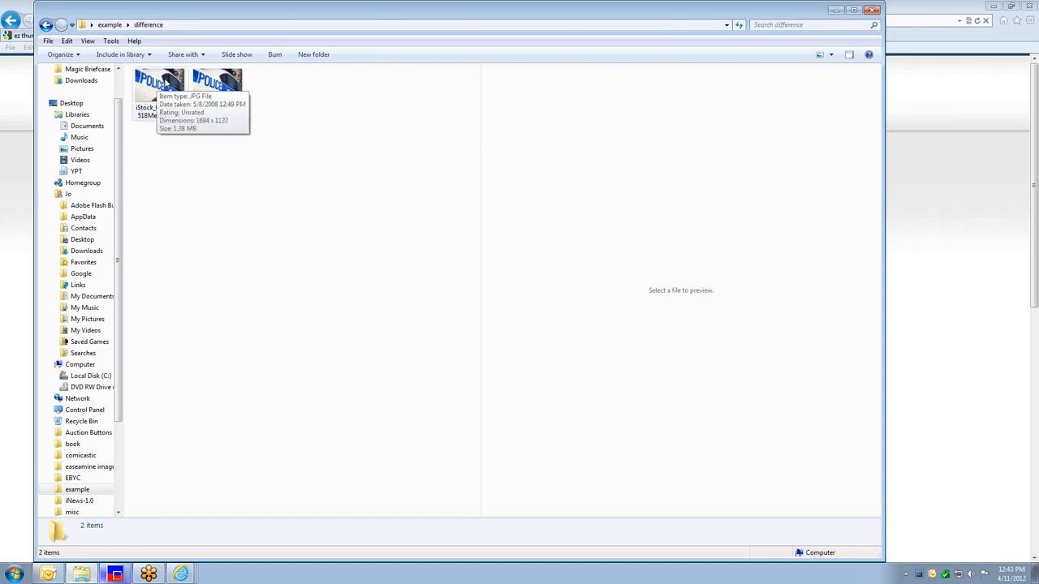
click(164, 92)
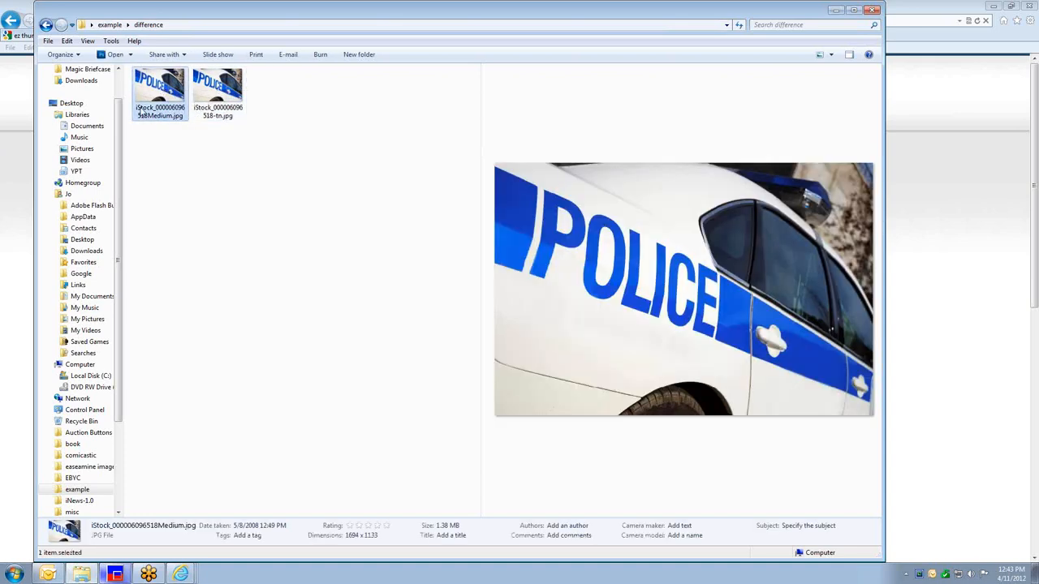
mouse_move(145, 108)
click(238, 89)
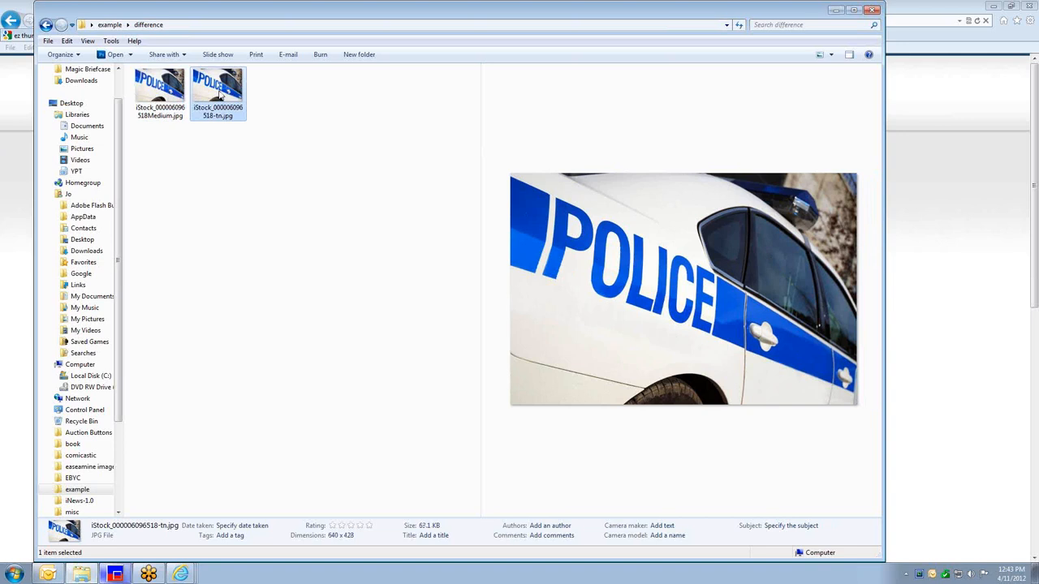
mouse_move(219, 96)
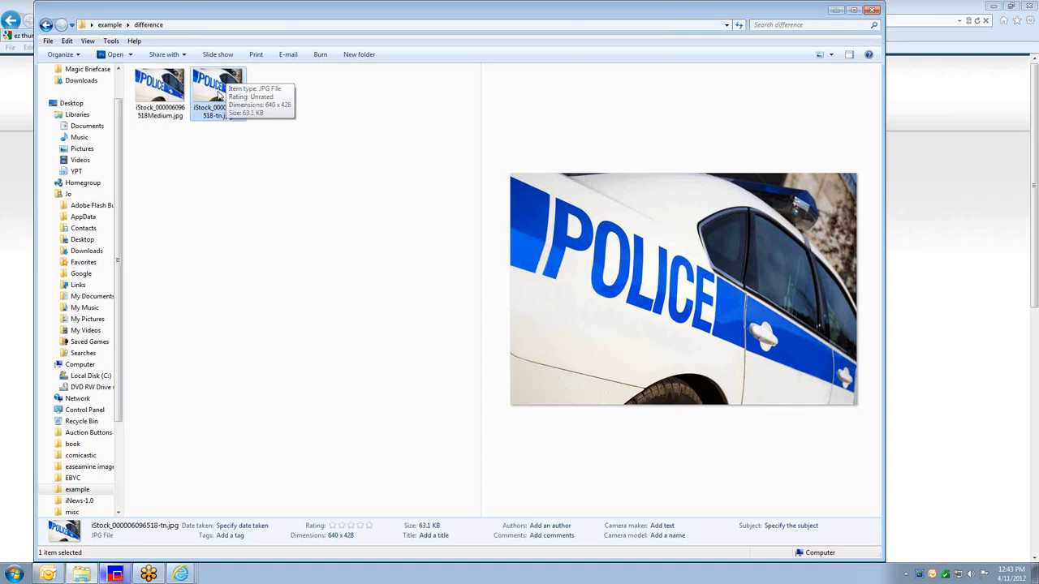
key(BackSpace)
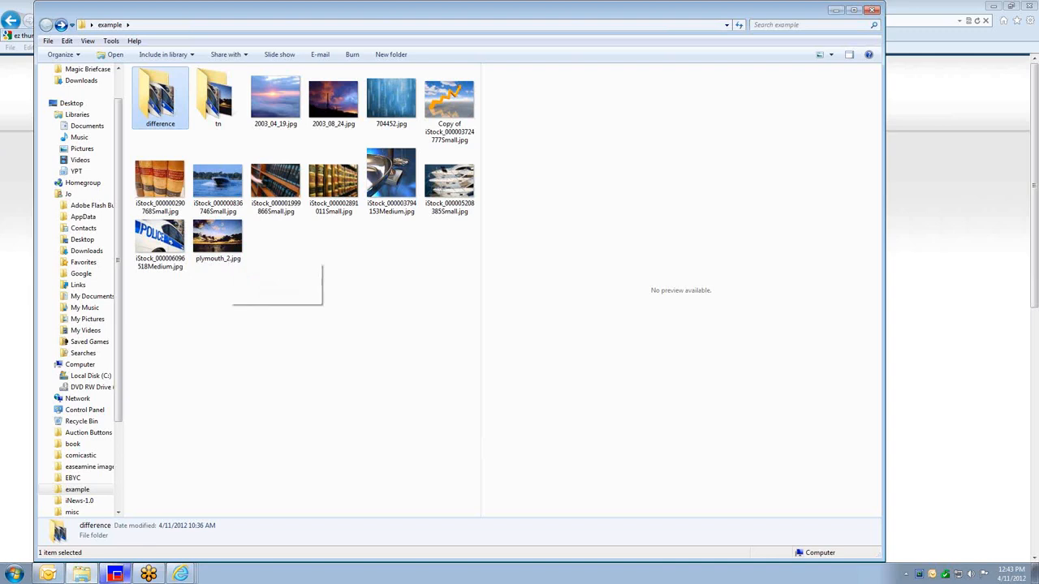
- Switch to Easy Thumbnails and choose the example folder on the Desktop as the source of the images
click(116, 575)
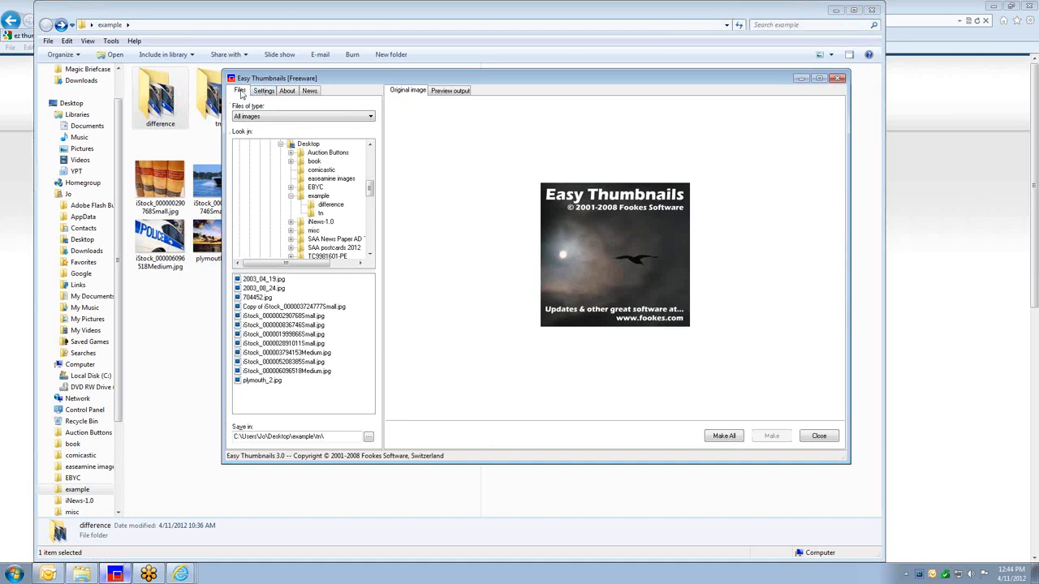
drag(370, 188, 372, 160)
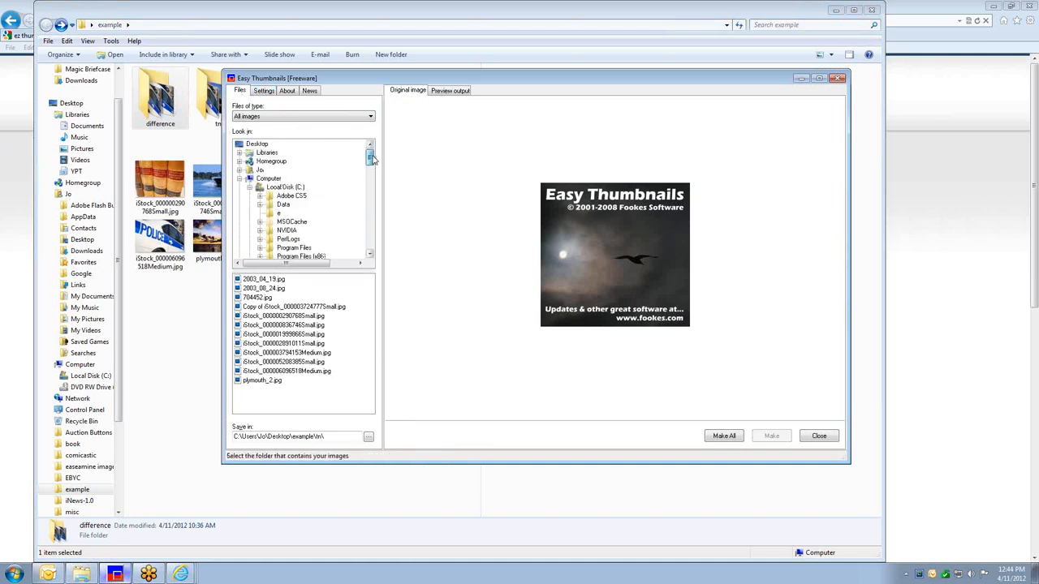
click(258, 145)
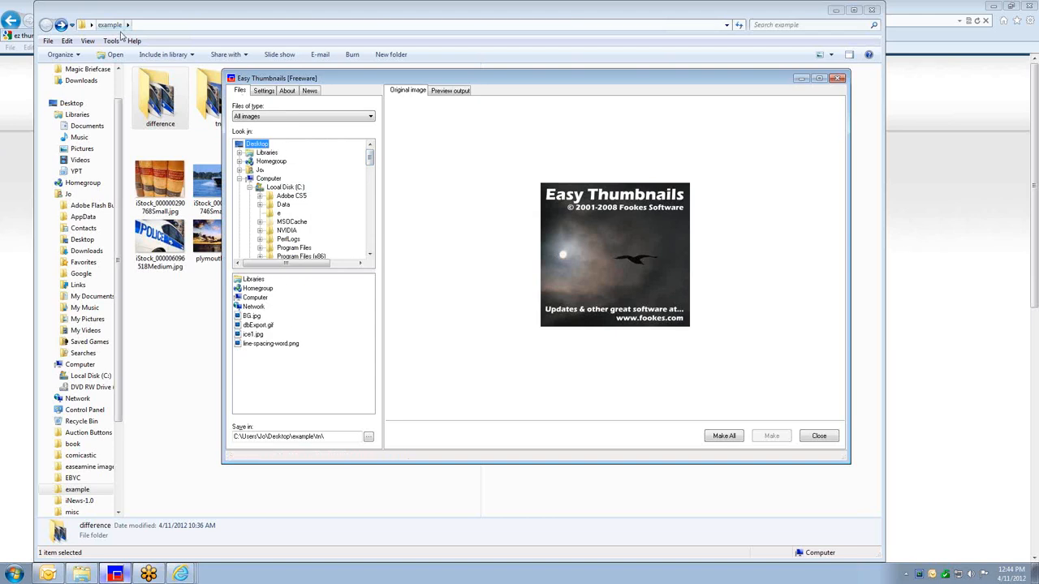
drag(369, 159, 367, 188)
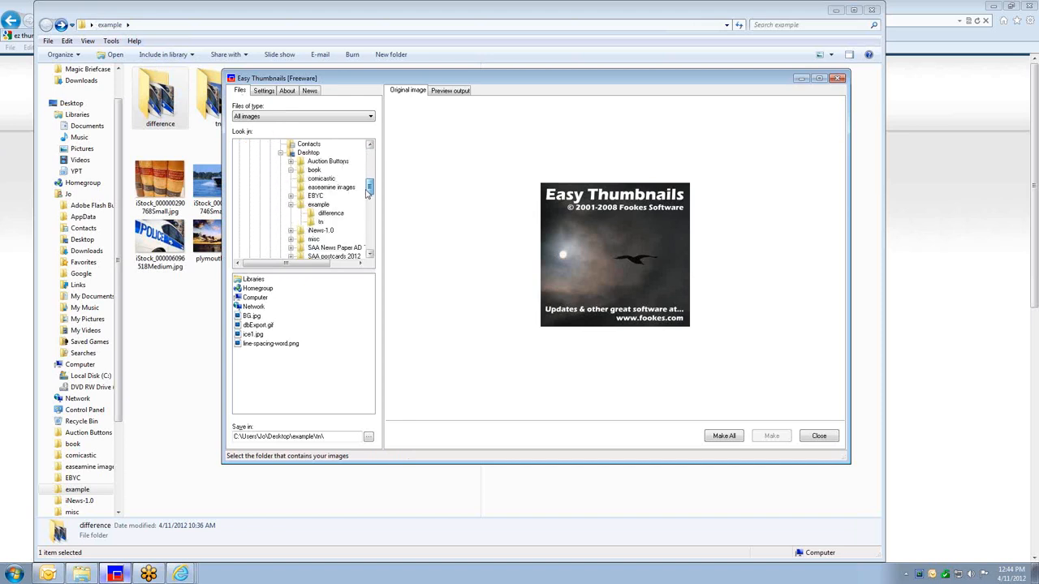
click(319, 205)
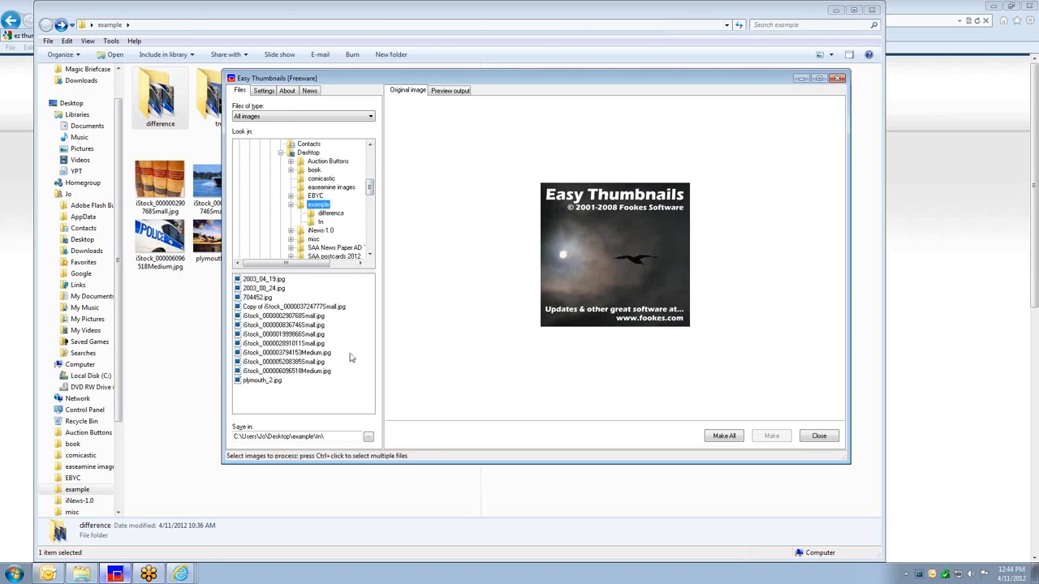
- Set the save location to the tn folder inside example, and show the thumbnail size settings
click(369, 439)
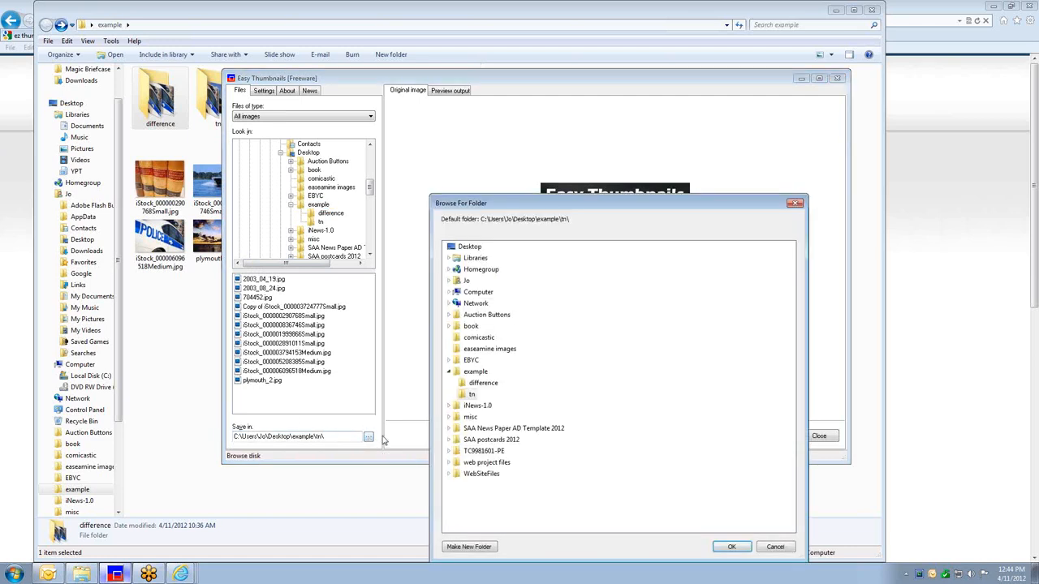
click(477, 374)
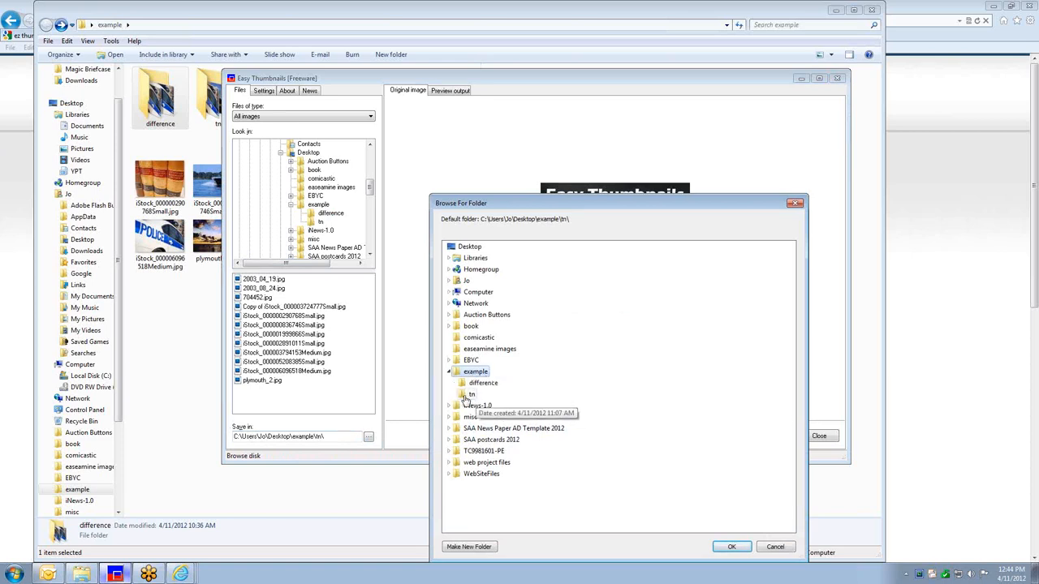
click(469, 395)
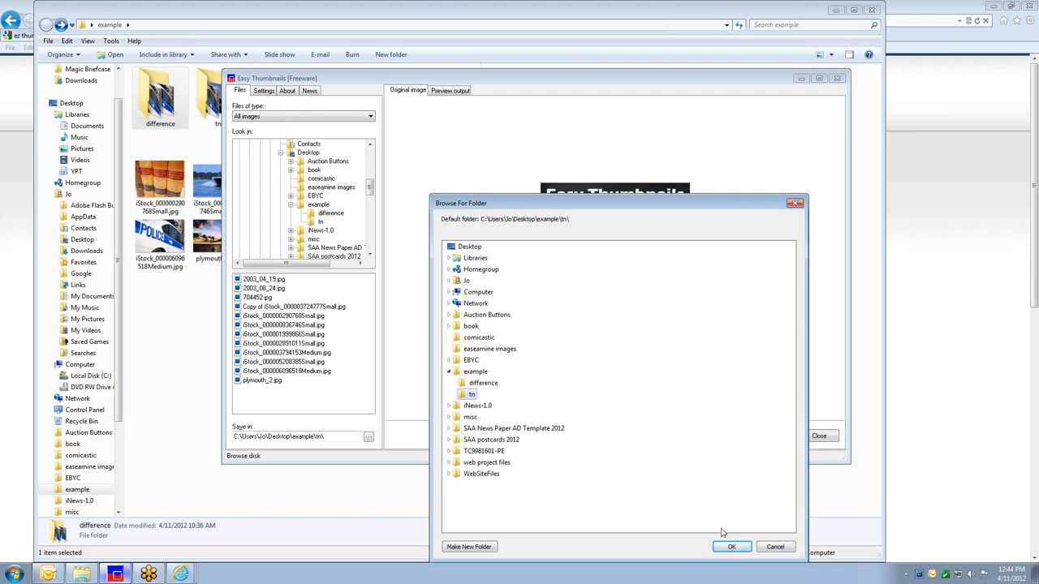
click(731, 547)
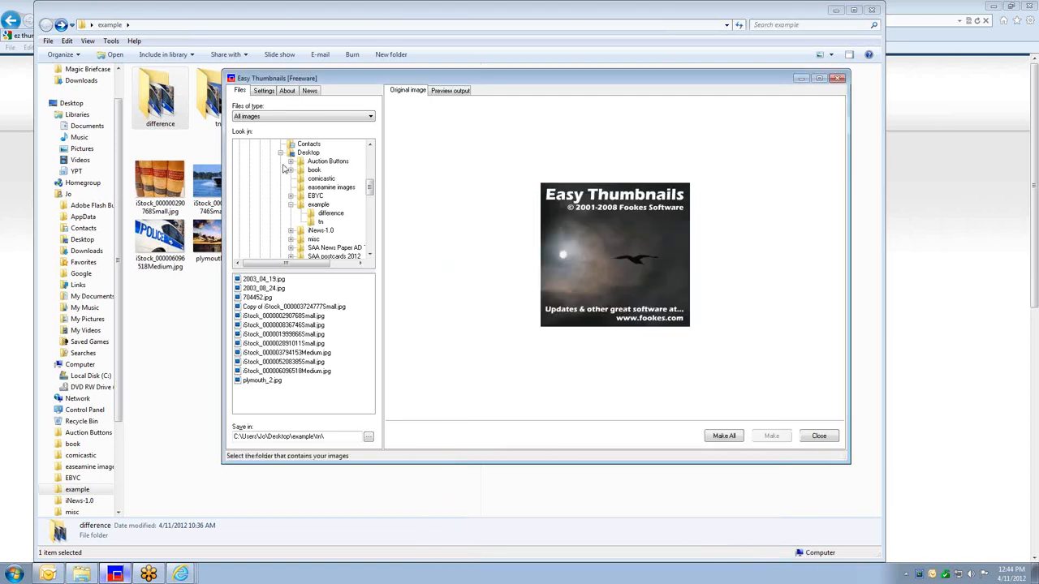
click(263, 90)
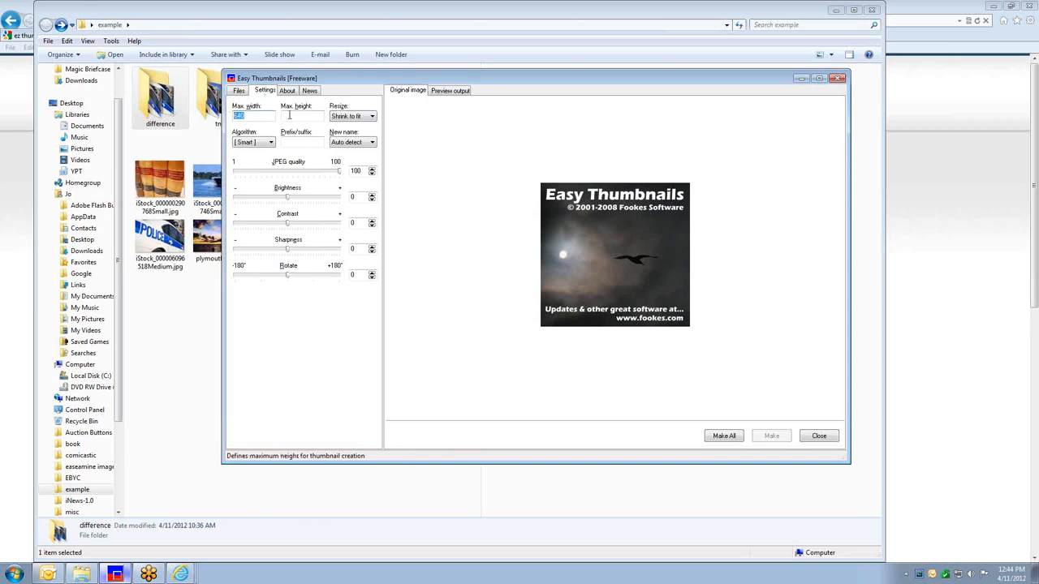
click(288, 115)
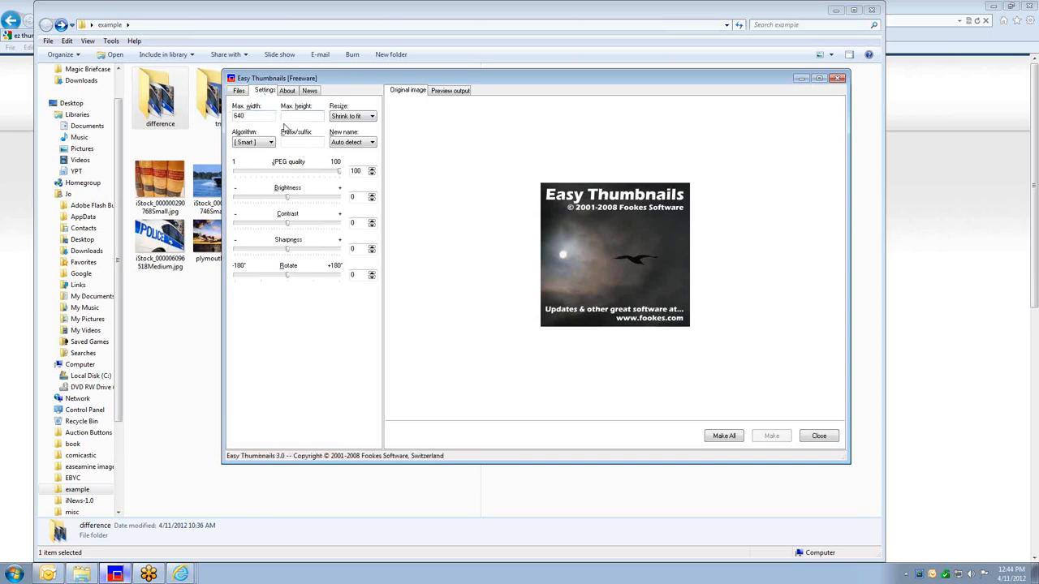
- Switch to the example folder window and check the dimensions of the police car, sunset, scales and law book photos
click(180, 307)
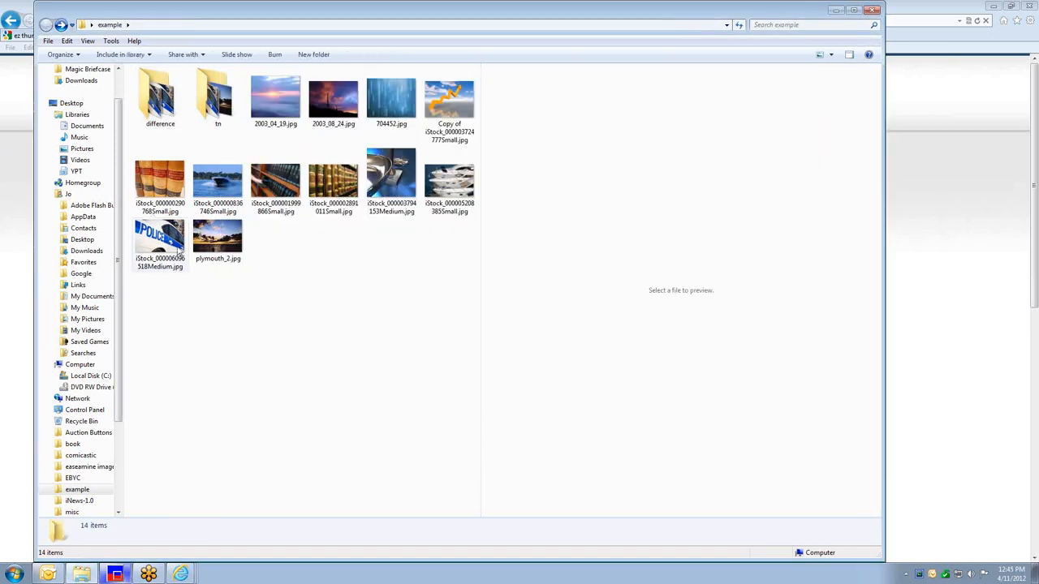
click(173, 248)
click(228, 243)
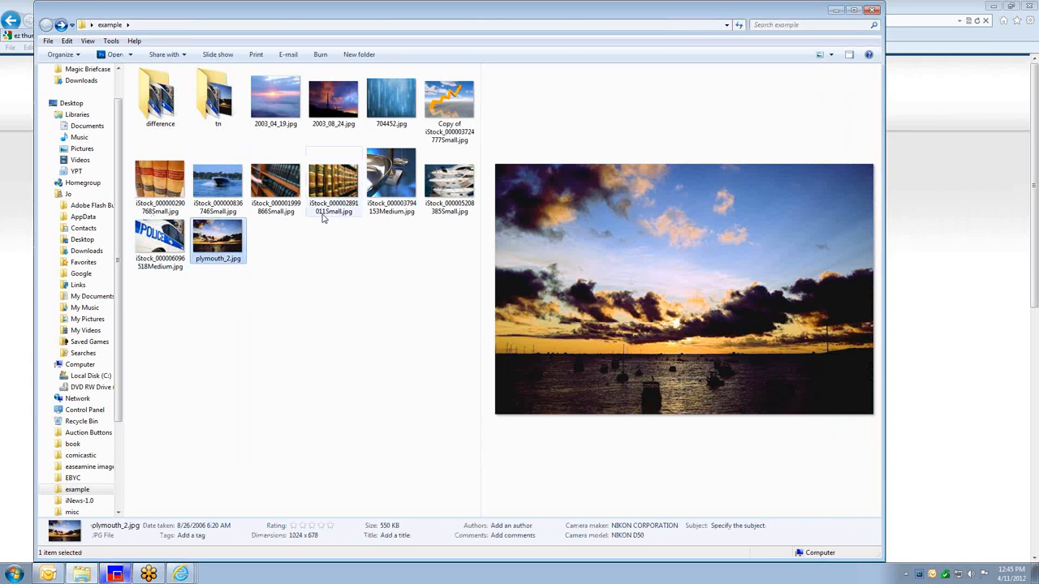
click(438, 188)
click(396, 181)
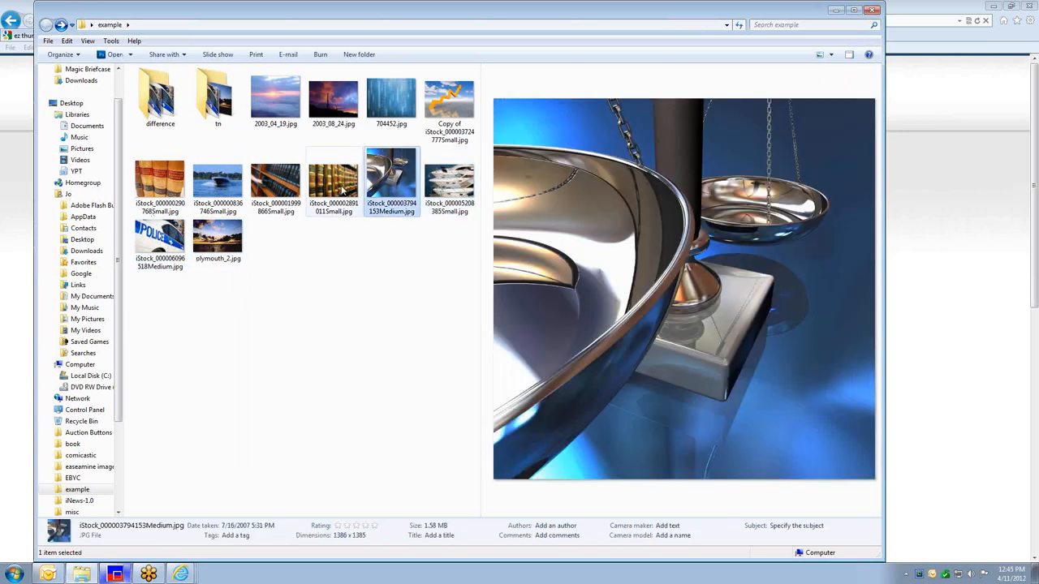
click(343, 188)
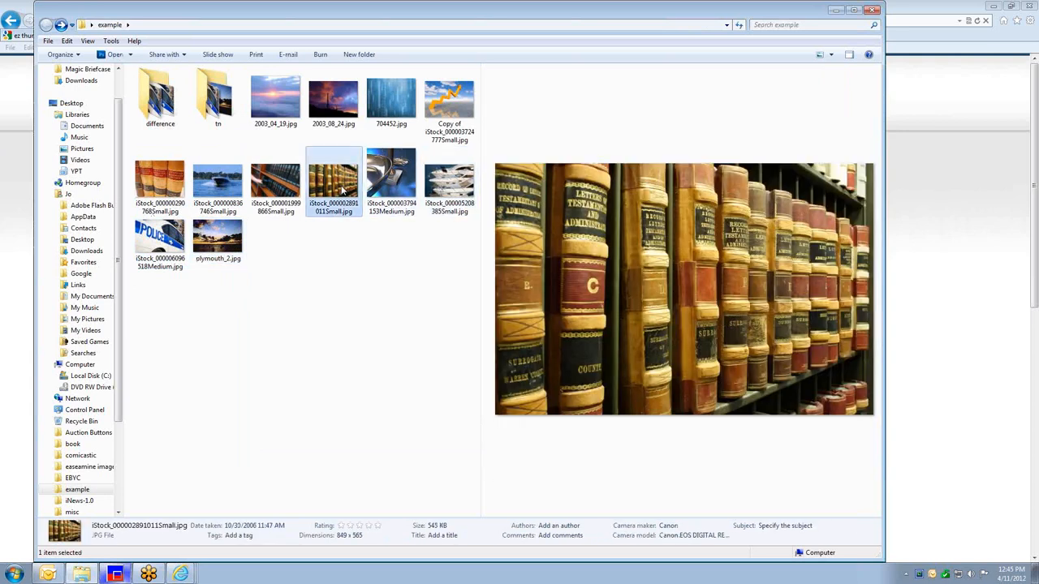
click(394, 185)
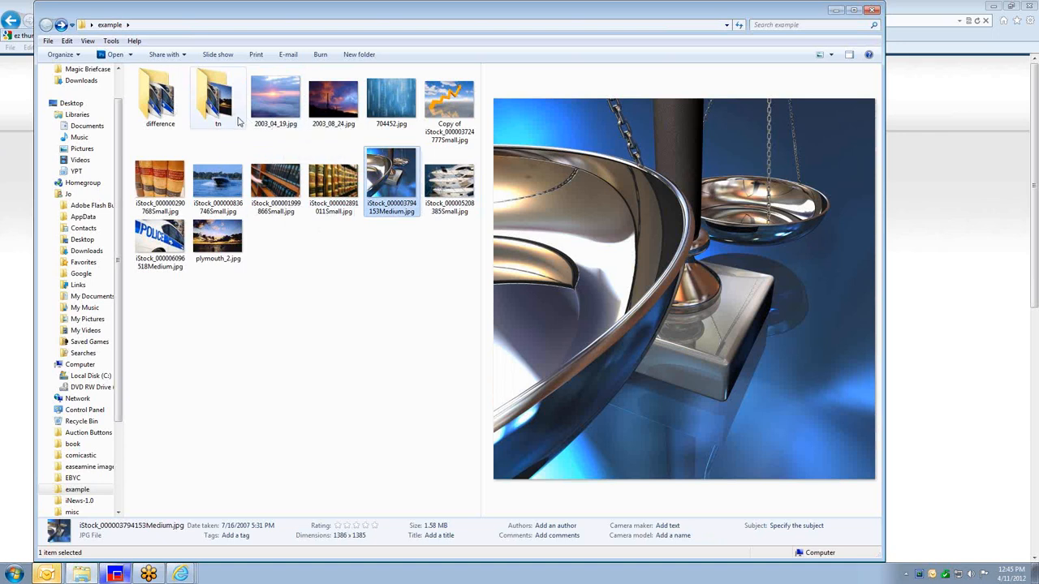
- Return to Easy Thumbnails, leave the maximum height blank and make thumbnails of all images in the example folder
click(115, 574)
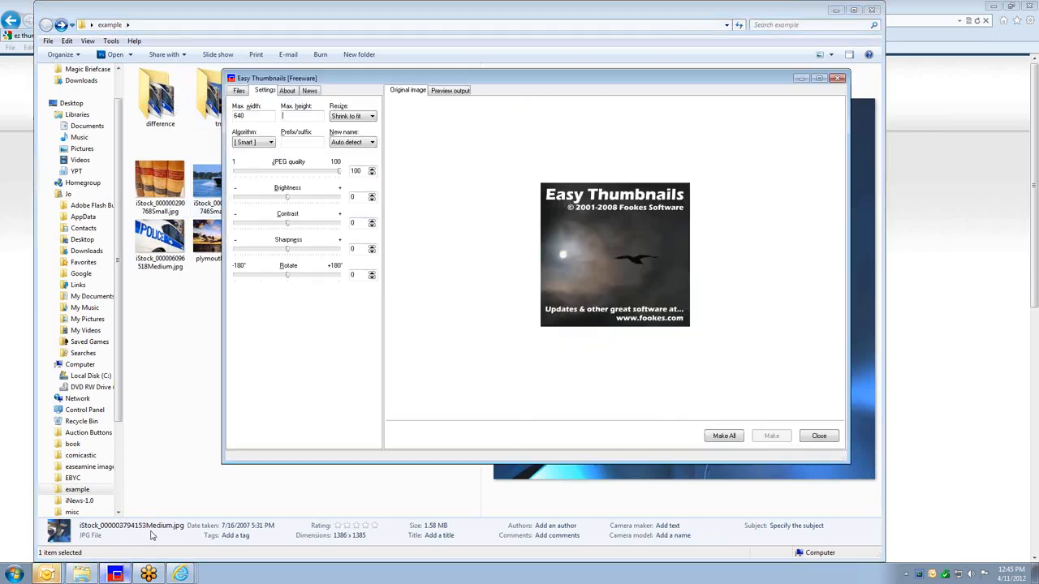
click(297, 115)
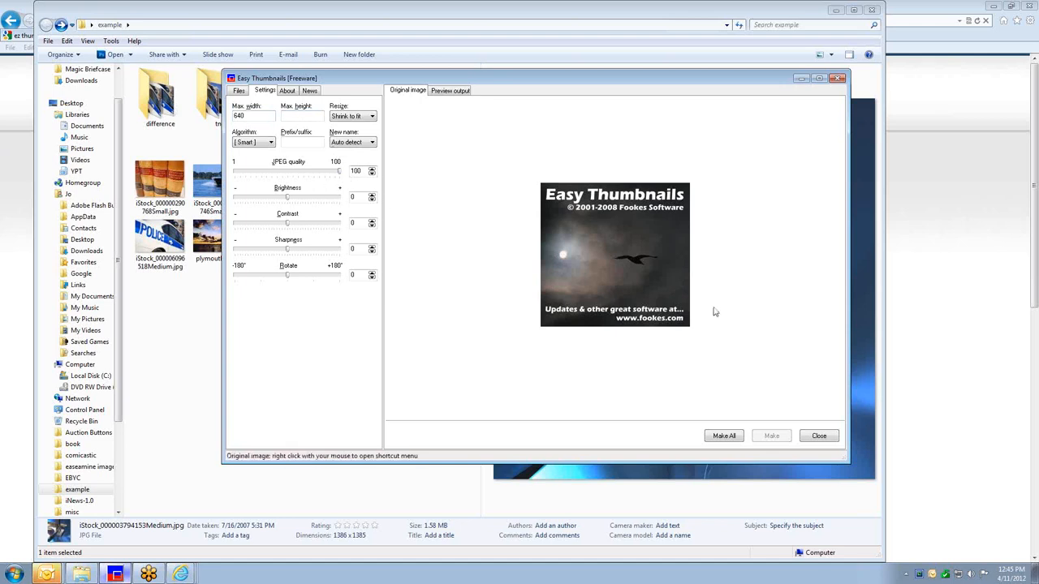
click(726, 437)
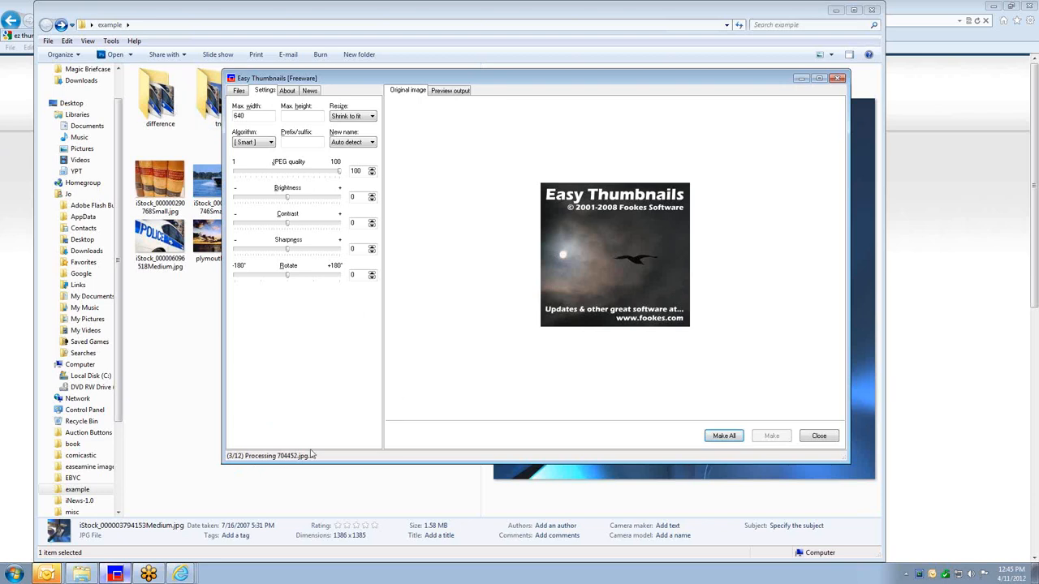
- Open the tn folder inside example and check the details of the resized plymouth_2, newspaper stack, scales and law book photos
click(203, 115)
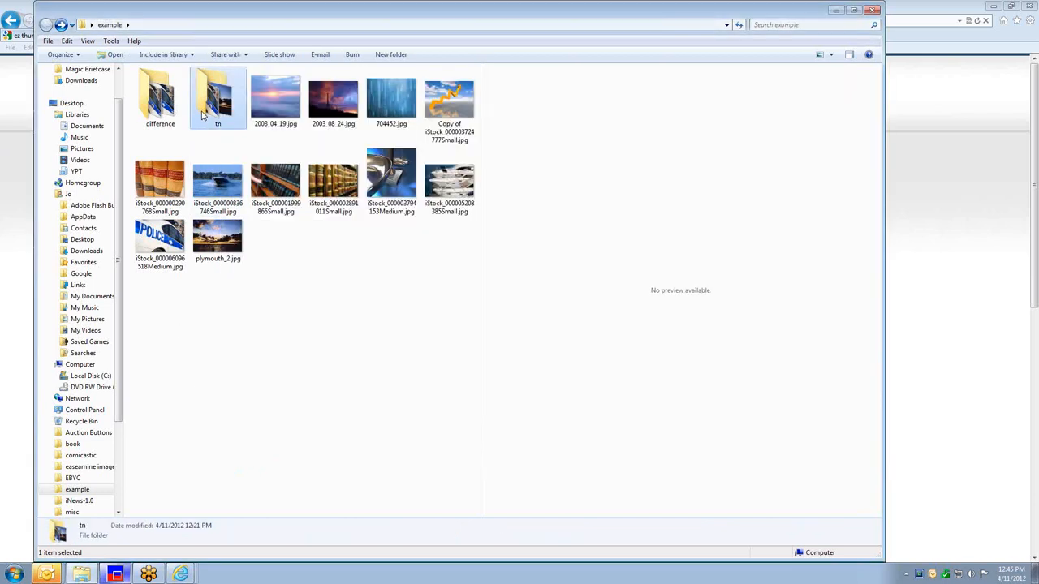
double_click(203, 116)
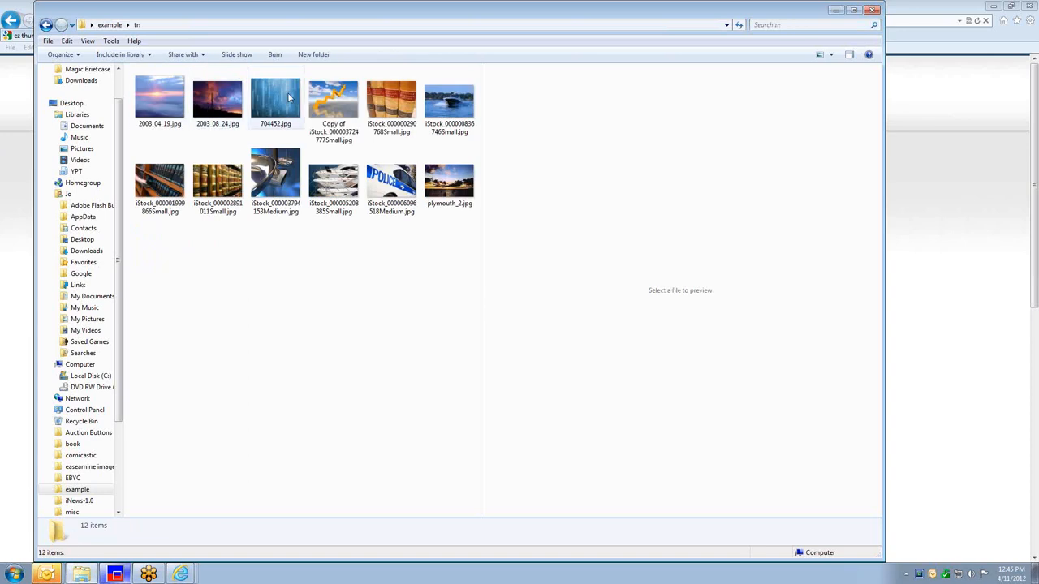
mouse_move(458, 187)
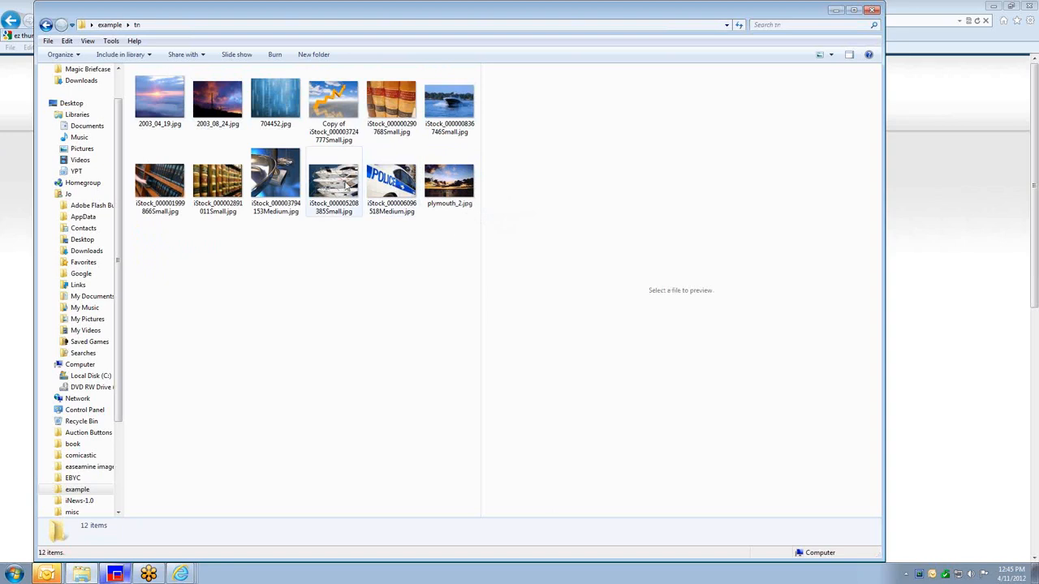
mouse_move(346, 187)
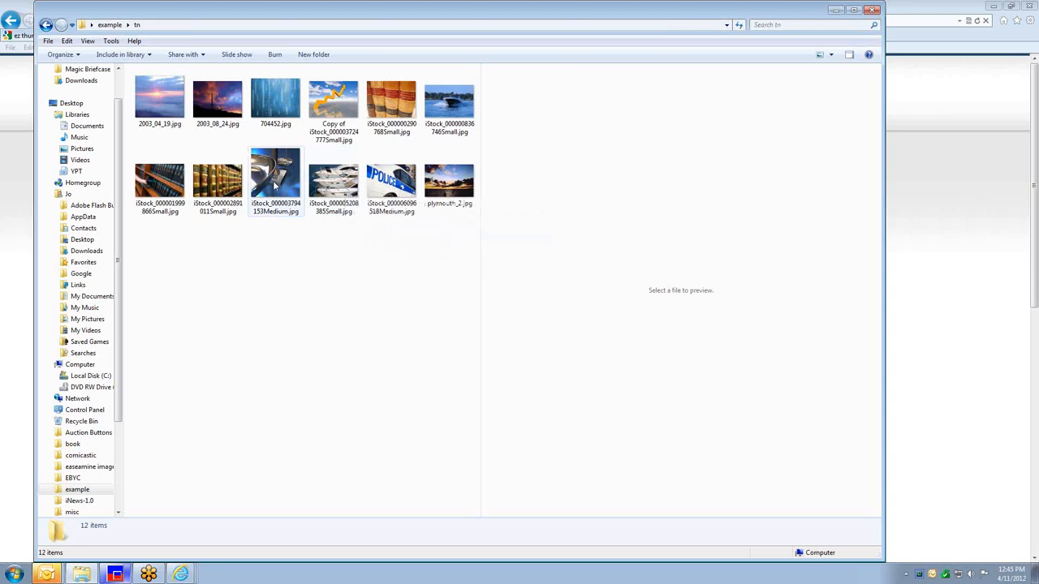
mouse_move(275, 186)
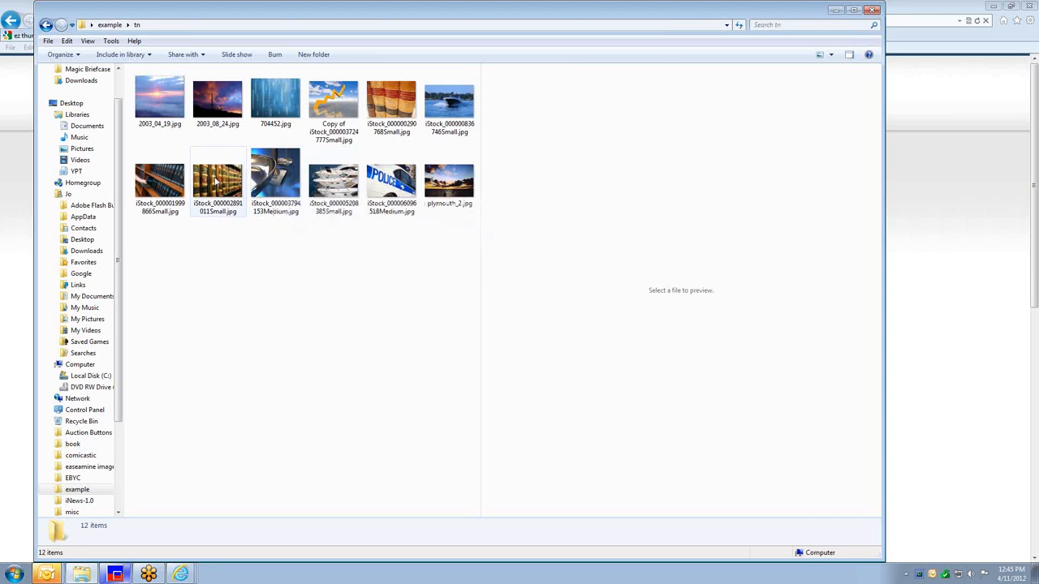
mouse_move(216, 187)
- Switch back to Easy Thumbnails, dismiss the completion message, review the source and save folders, and close the program
click(117, 573)
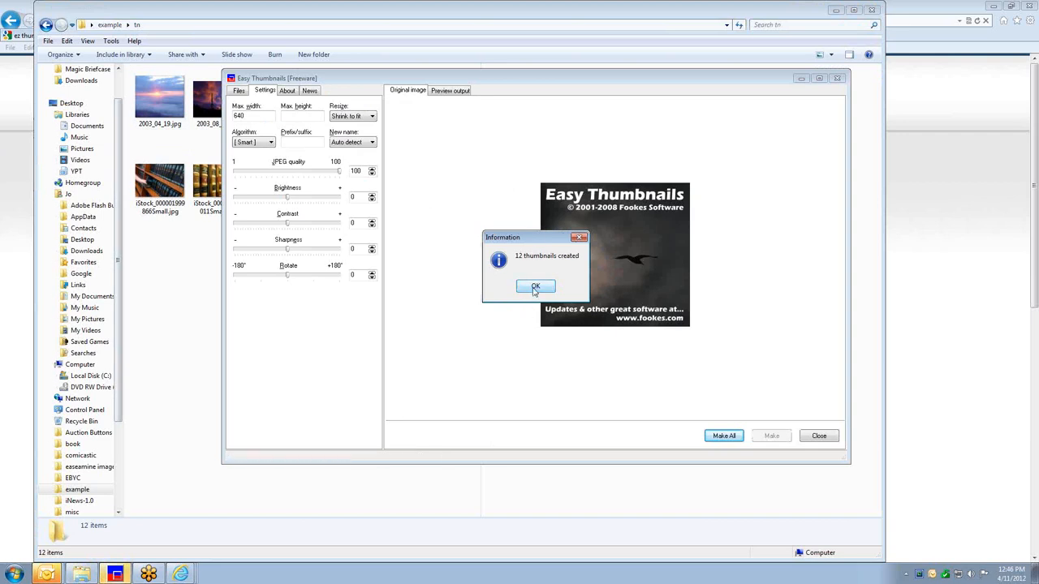
click(534, 289)
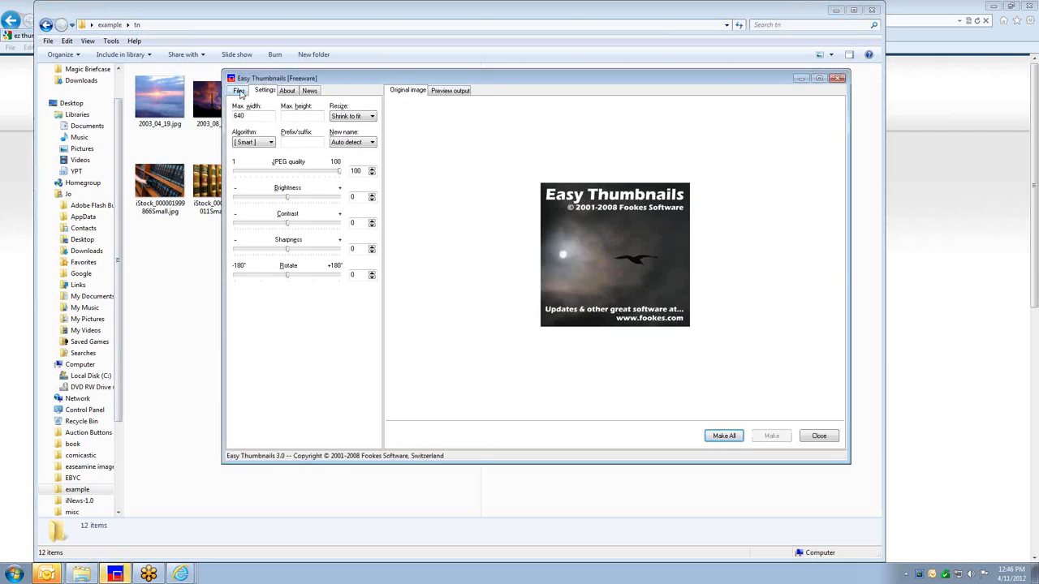
click(240, 91)
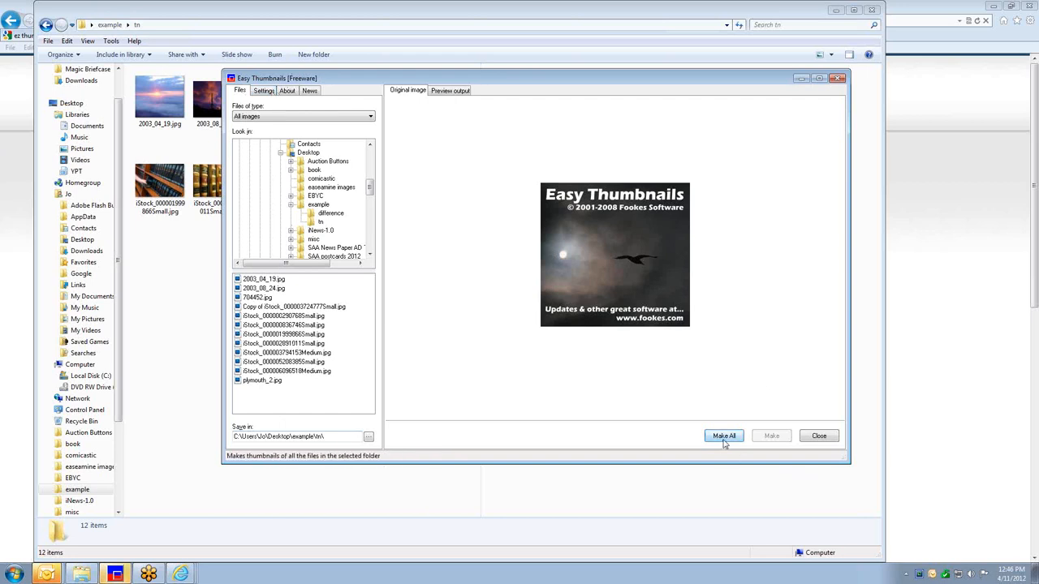
click(838, 79)
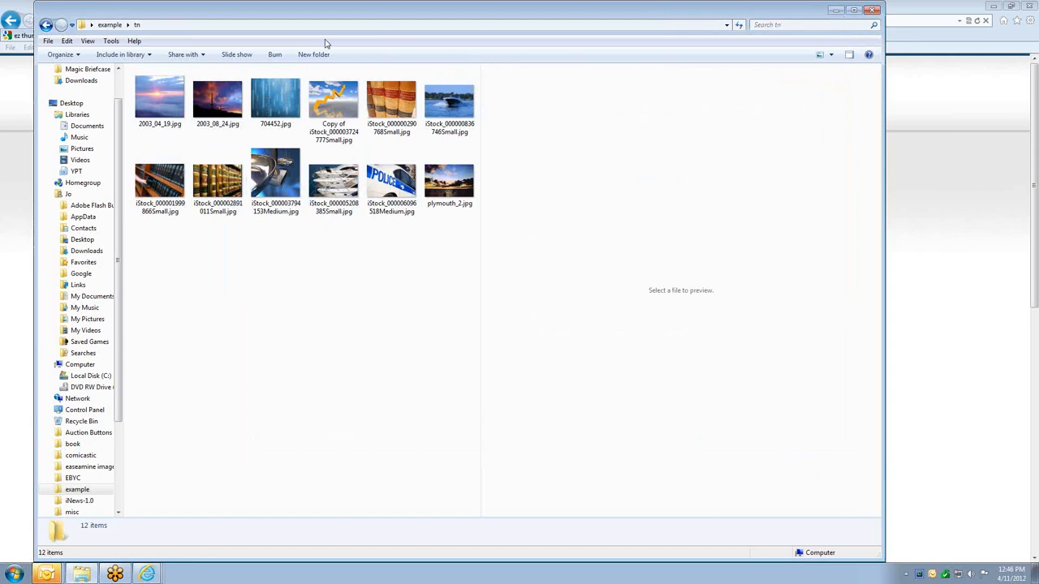
- Switch to the Siasconsetcasino WordPress dashboard in the browser and open the gallery image upload page, viewing the galleries available there
click(20, 8)
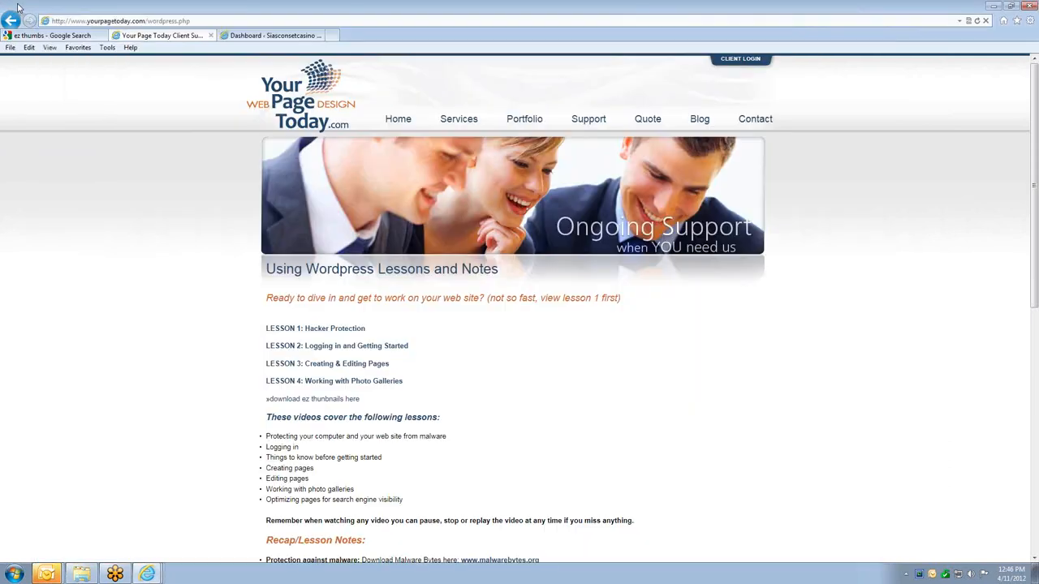
click(243, 37)
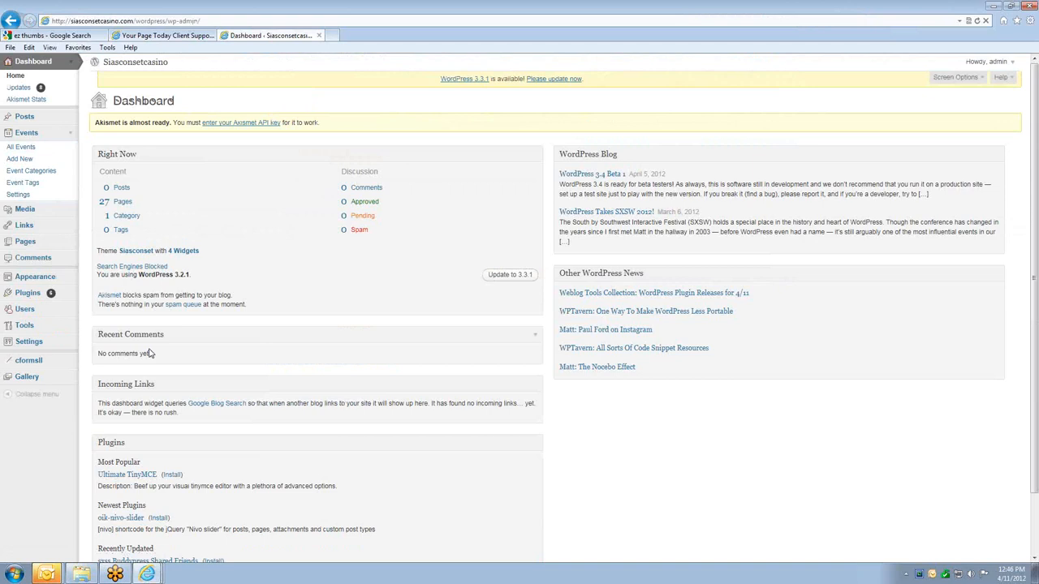
click(38, 380)
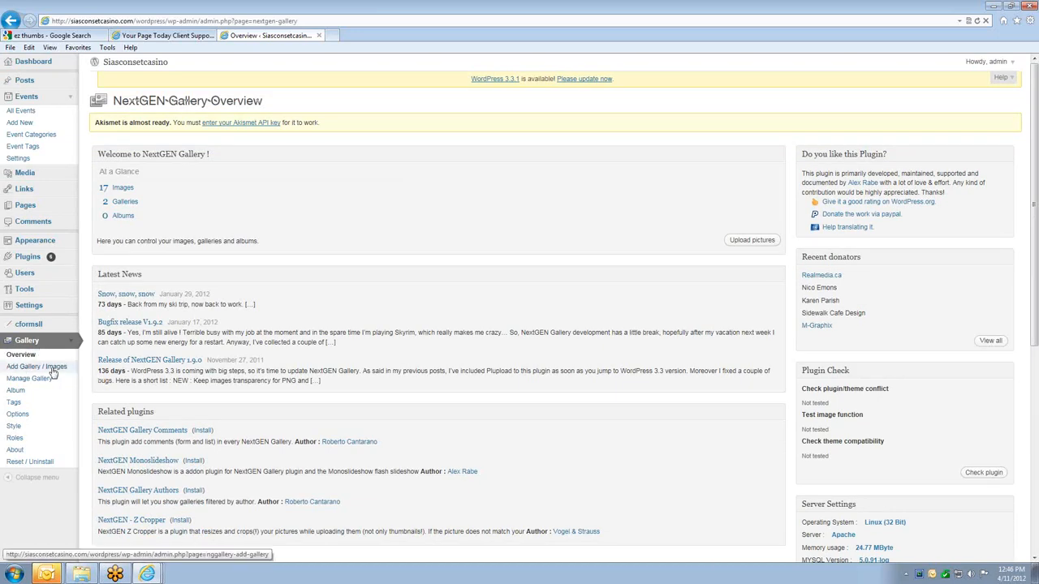
click(56, 371)
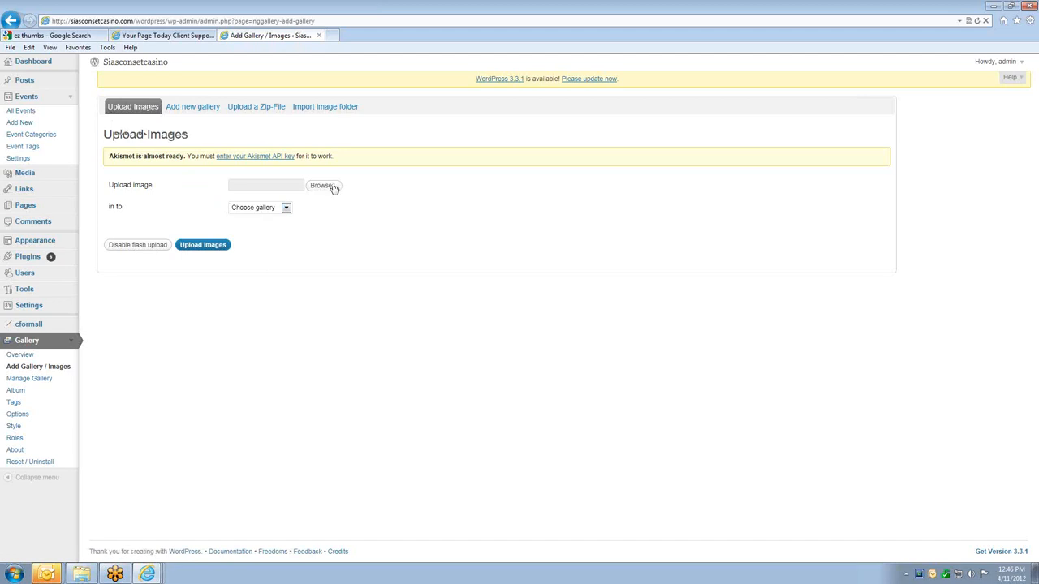
click(286, 209)
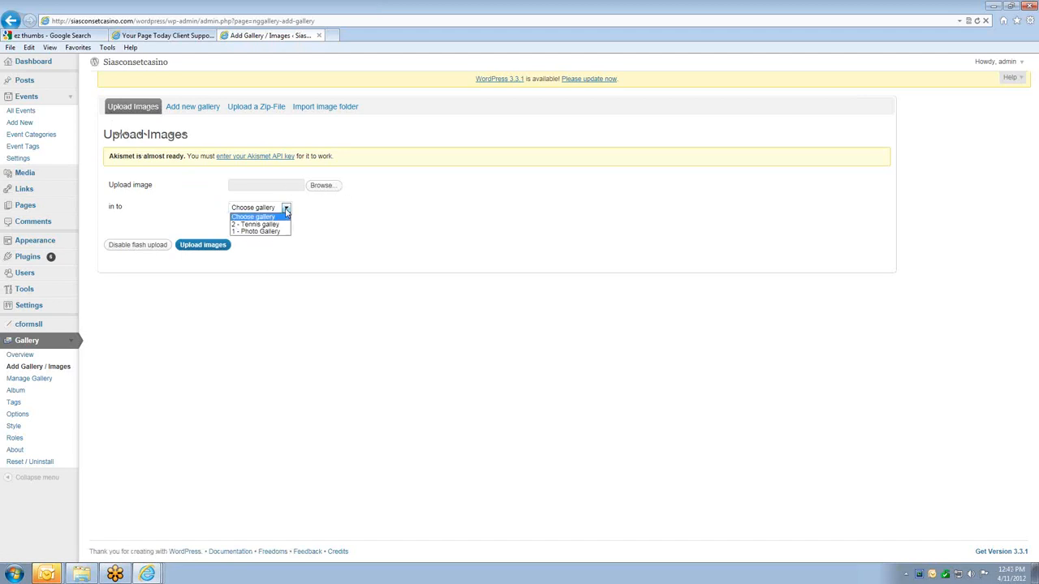
click(351, 225)
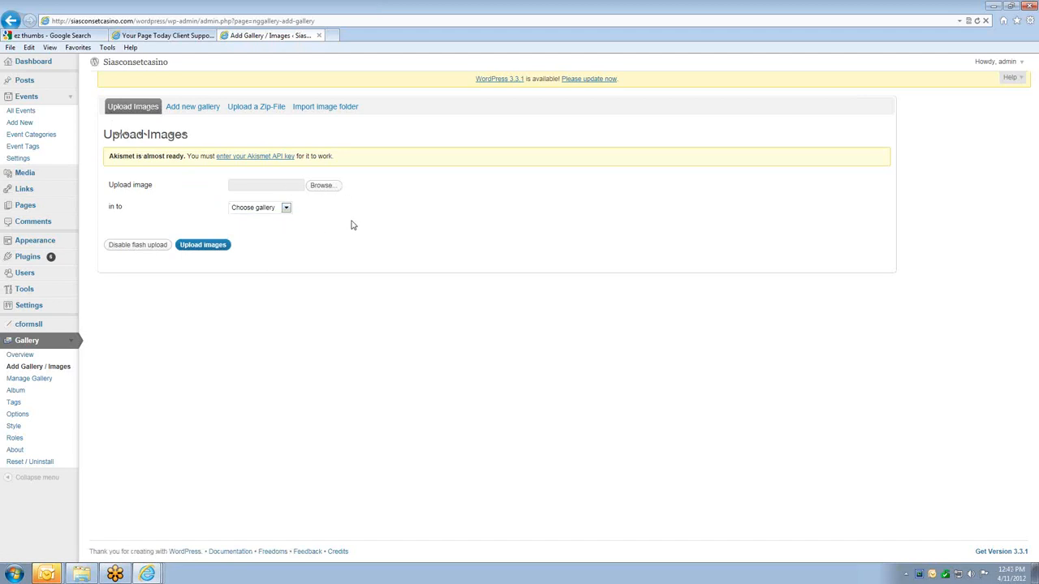
- Add a new gallery named test and copy its shortcode [nggallery id=6]
click(192, 108)
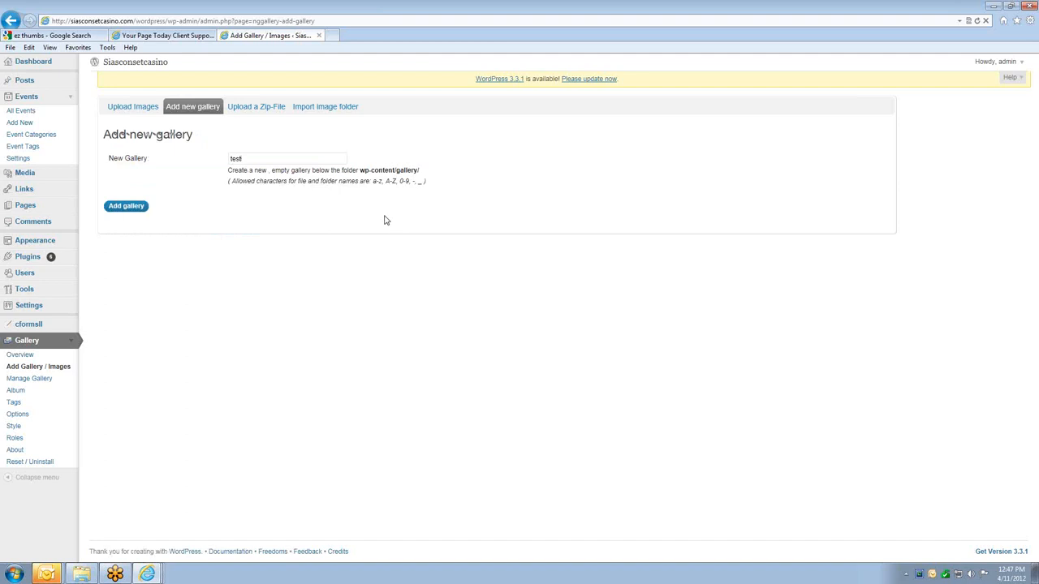
click(118, 208)
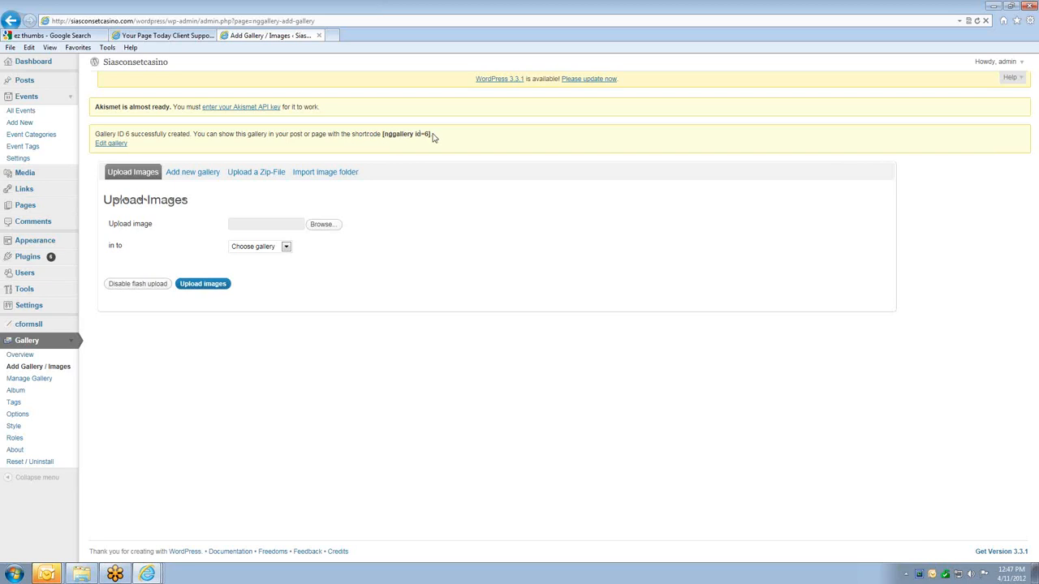
drag(423, 136, 406, 136)
right_click(392, 136)
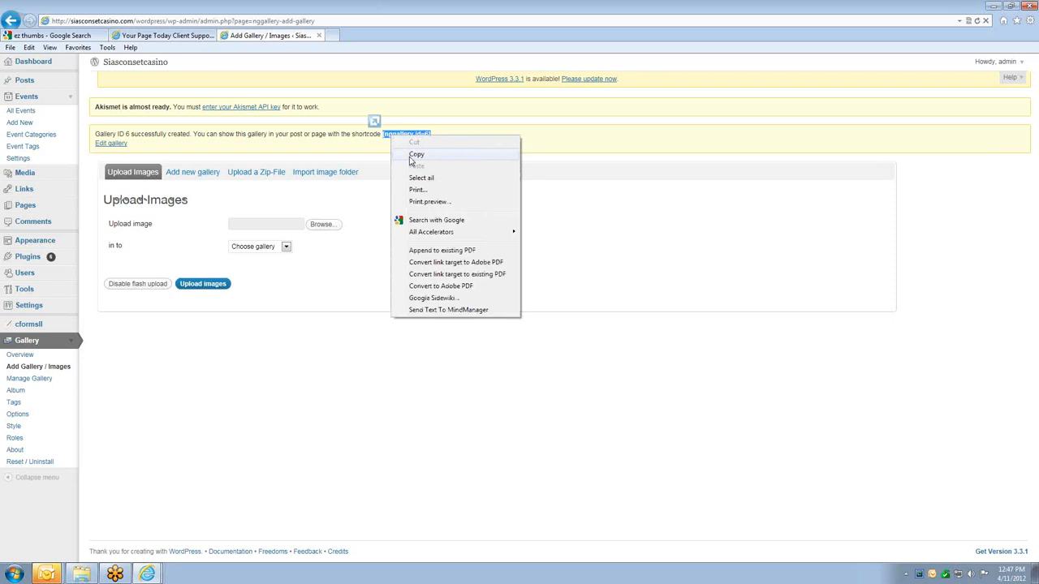
click(408, 154)
click(482, 198)
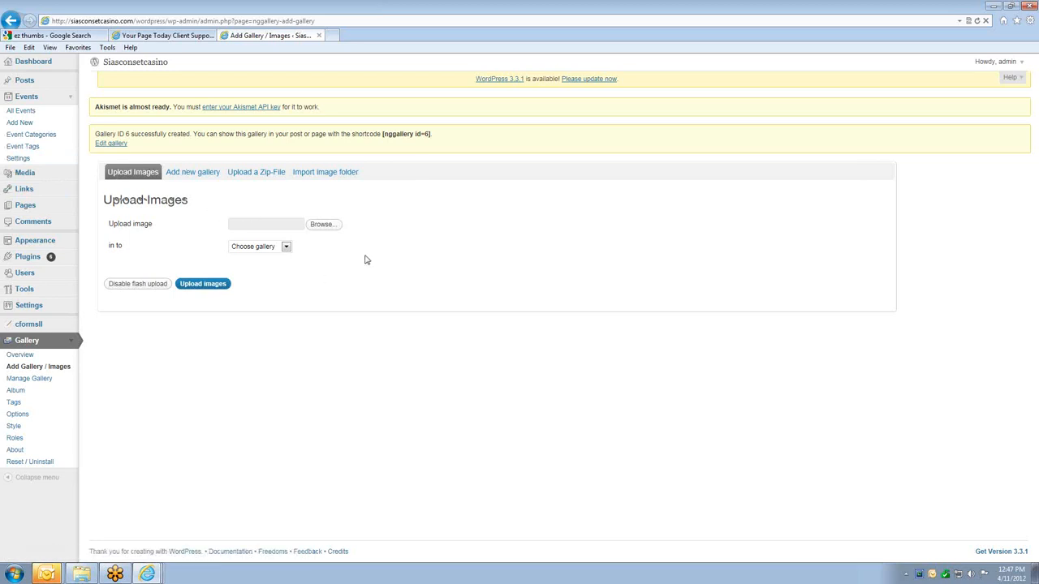
- Upload all images from the tn folder, 2003_04_19.jpg through plymouth_2.jpg, into the gallery 6 - test
click(286, 247)
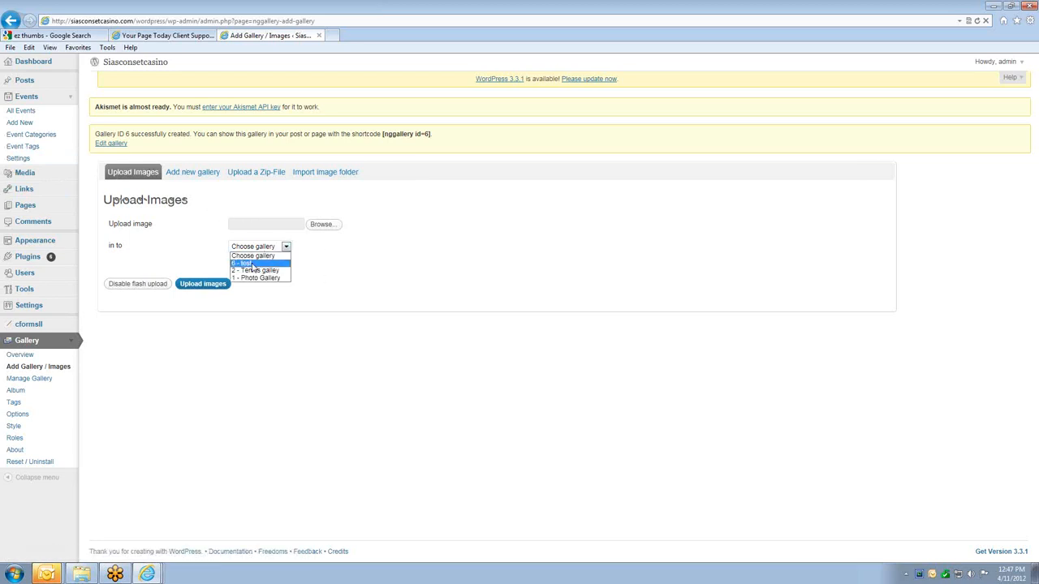
click(251, 263)
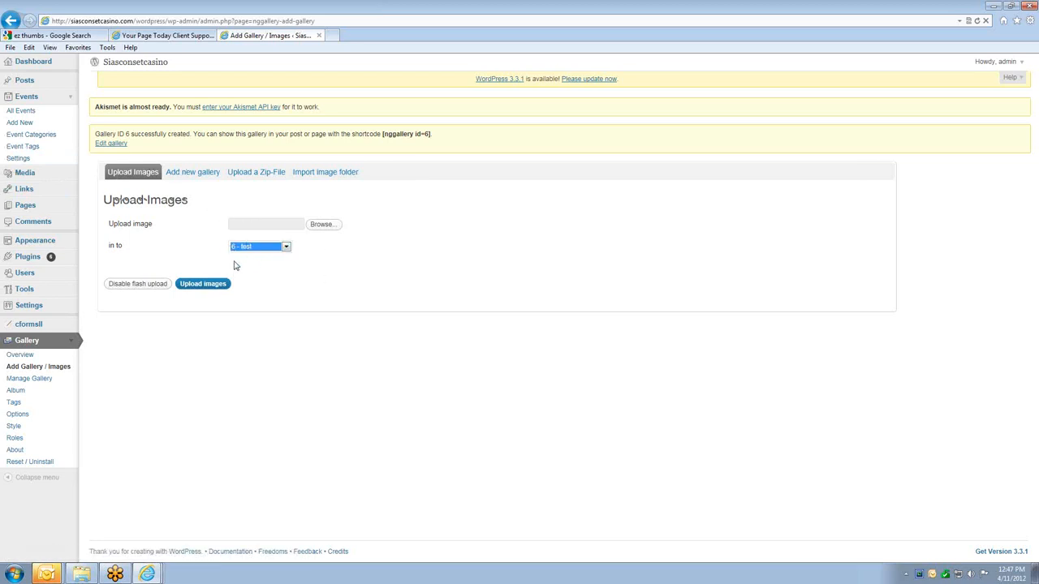
click(321, 225)
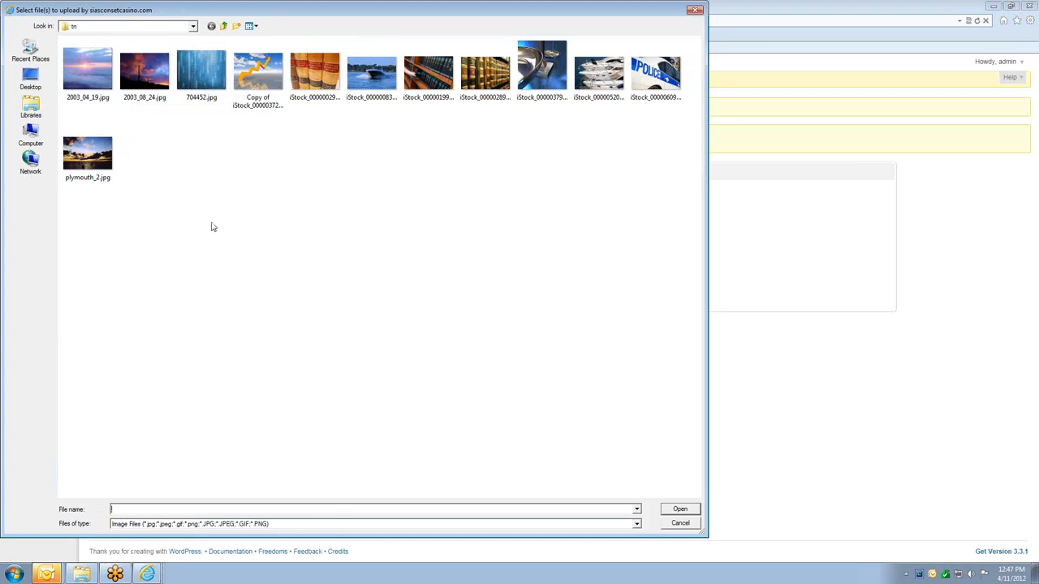
click(88, 71)
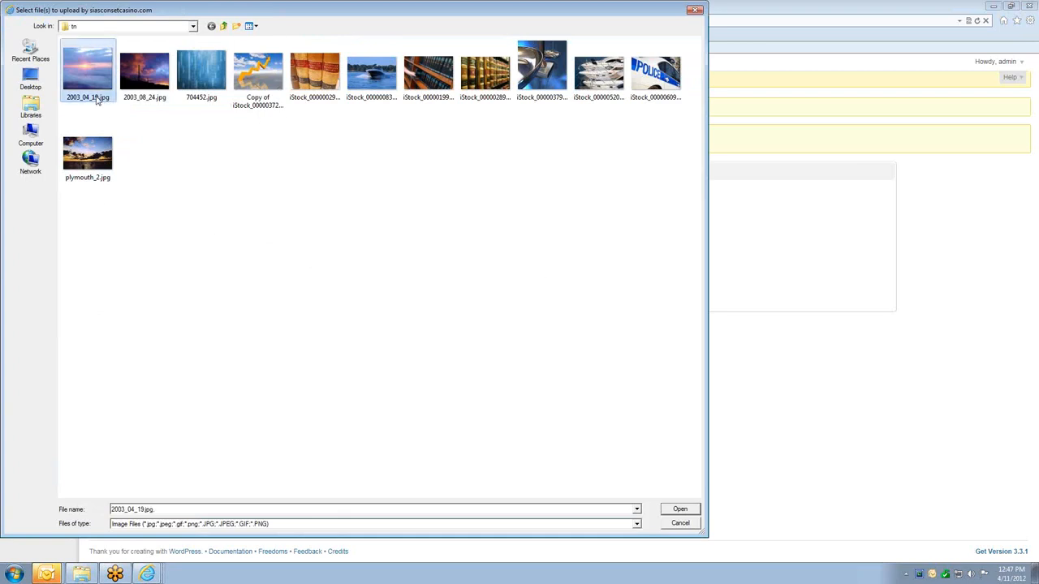
shift+click(92, 180)
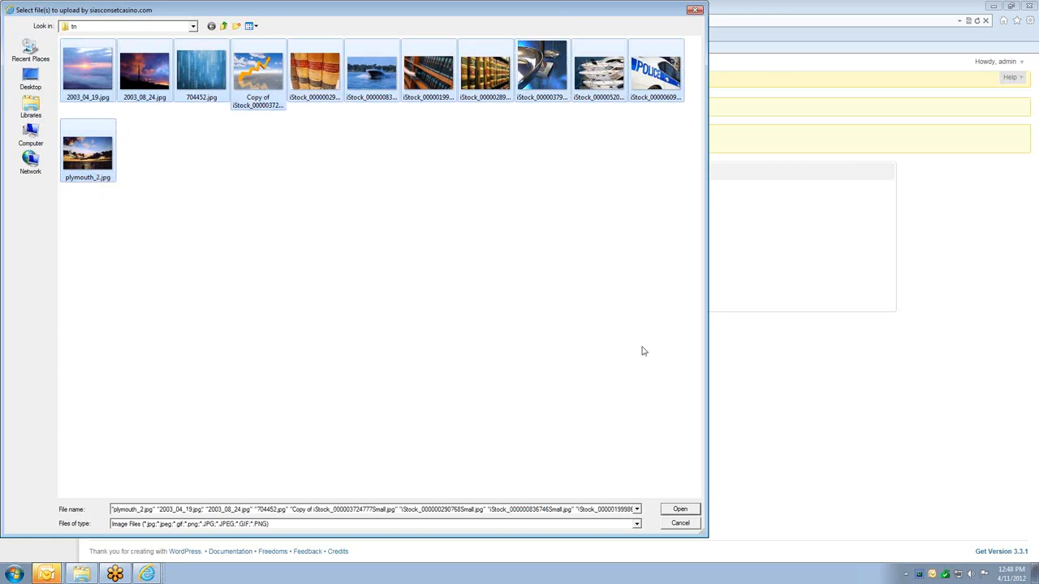
click(680, 510)
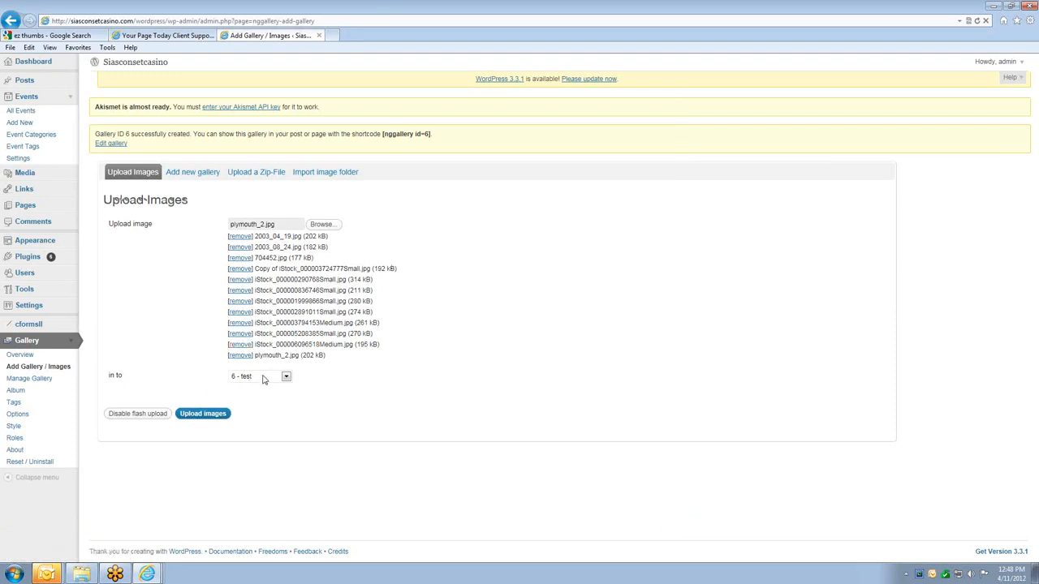
click(196, 418)
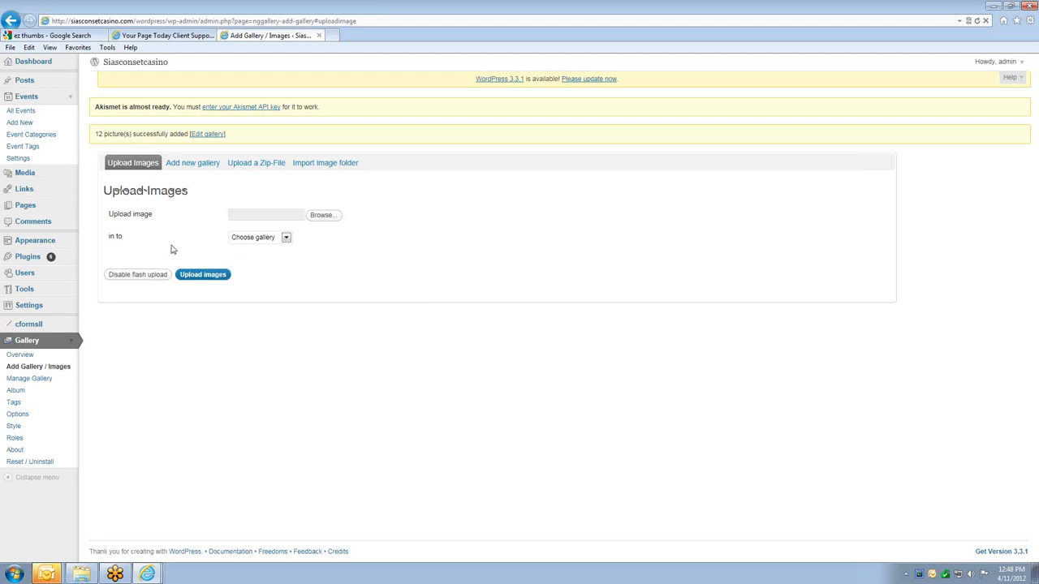
- Create a new WordPress page with the title test
click(25, 208)
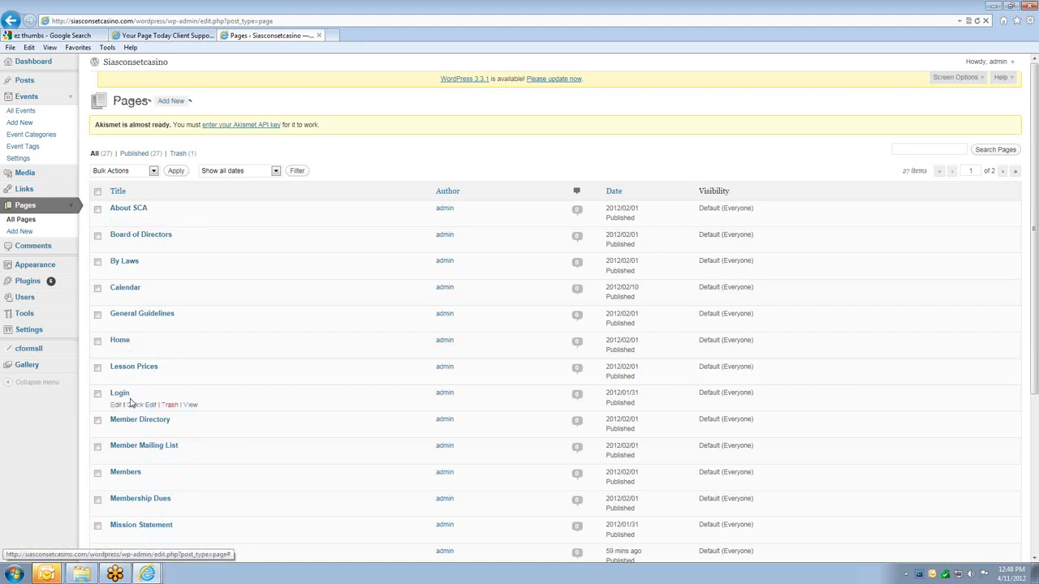
click(169, 101)
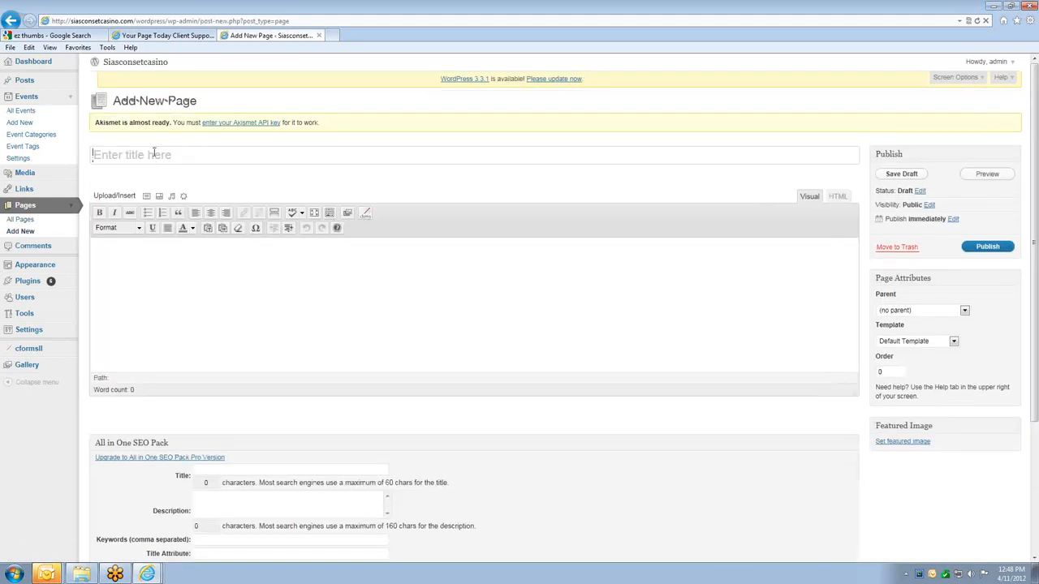
click(154, 154)
text(test)
- Paste the copied shortcode [nggallery id=6] into the page body and delete it again
click(185, 284)
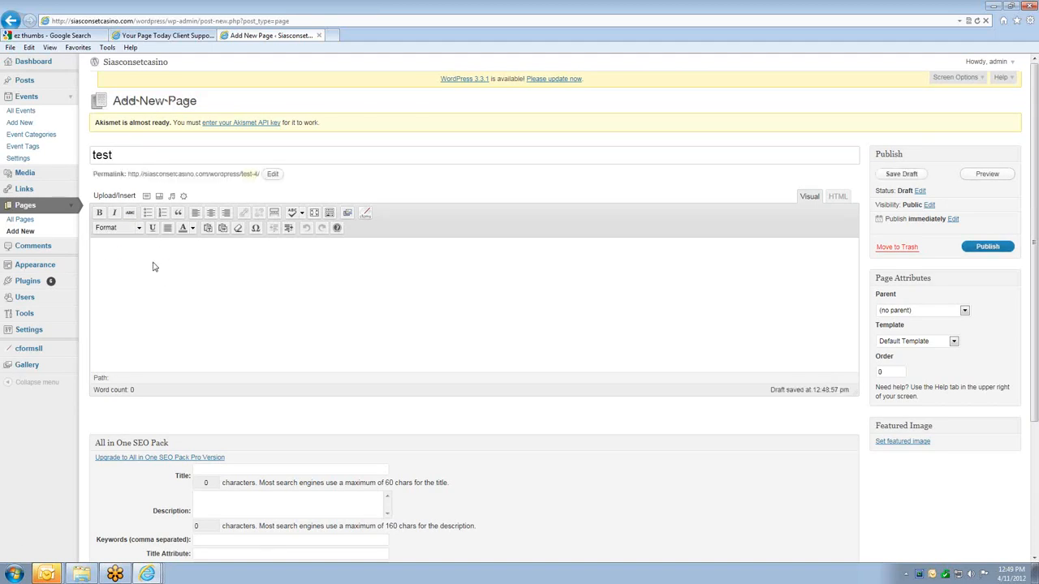
key(ctrl+v)
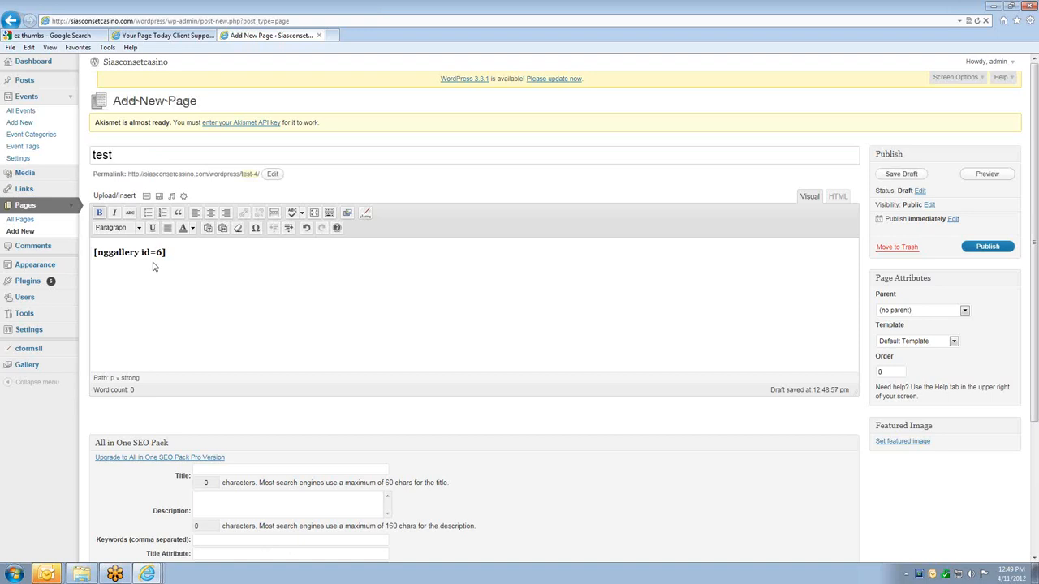
key(ctrl+a)
key(Delete)
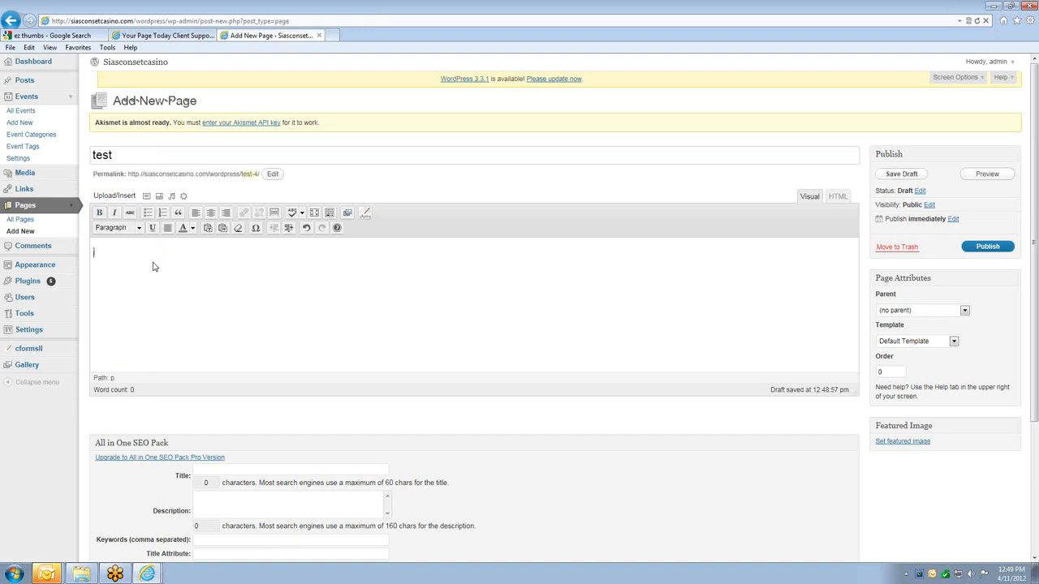
- Insert the NextGEN gallery 6 - test into the page body, shown as an image list
click(349, 214)
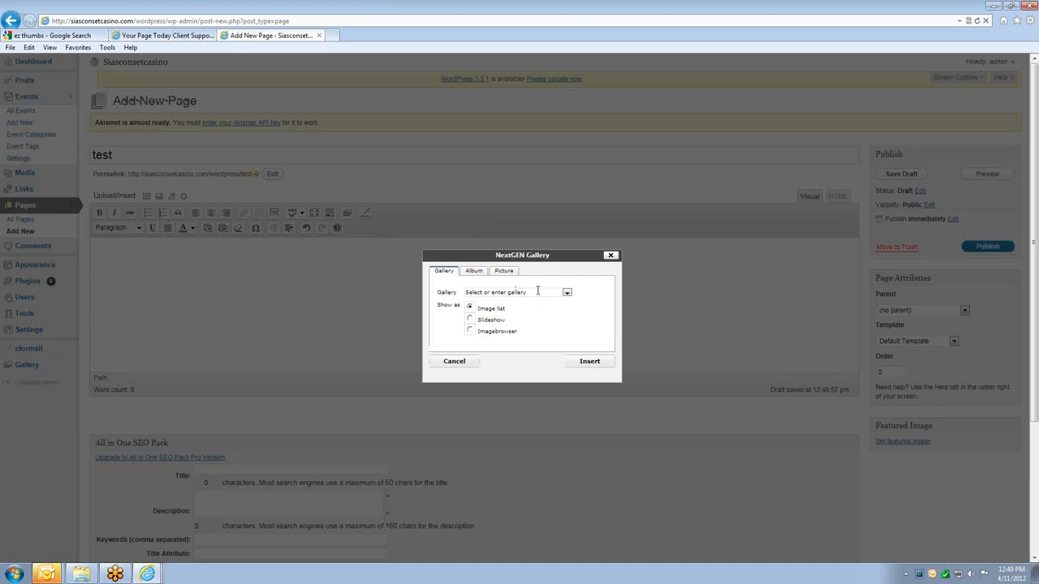
click(566, 292)
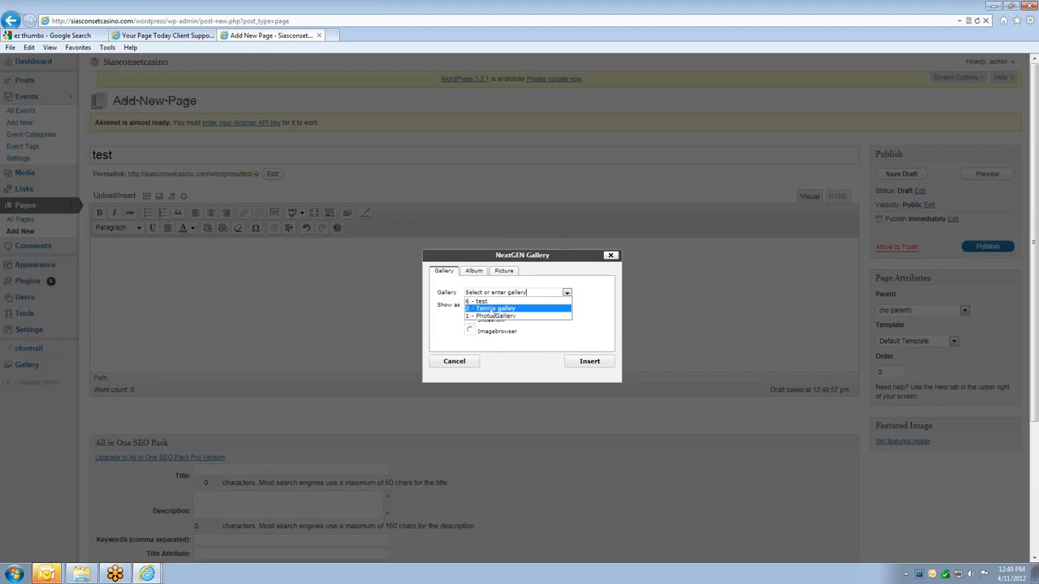
click(487, 302)
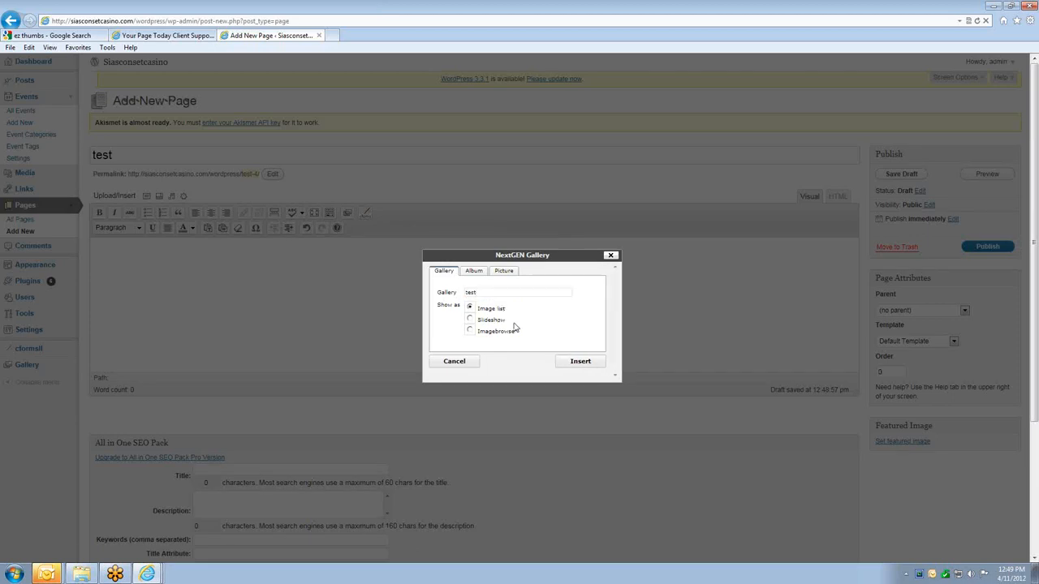
click(576, 363)
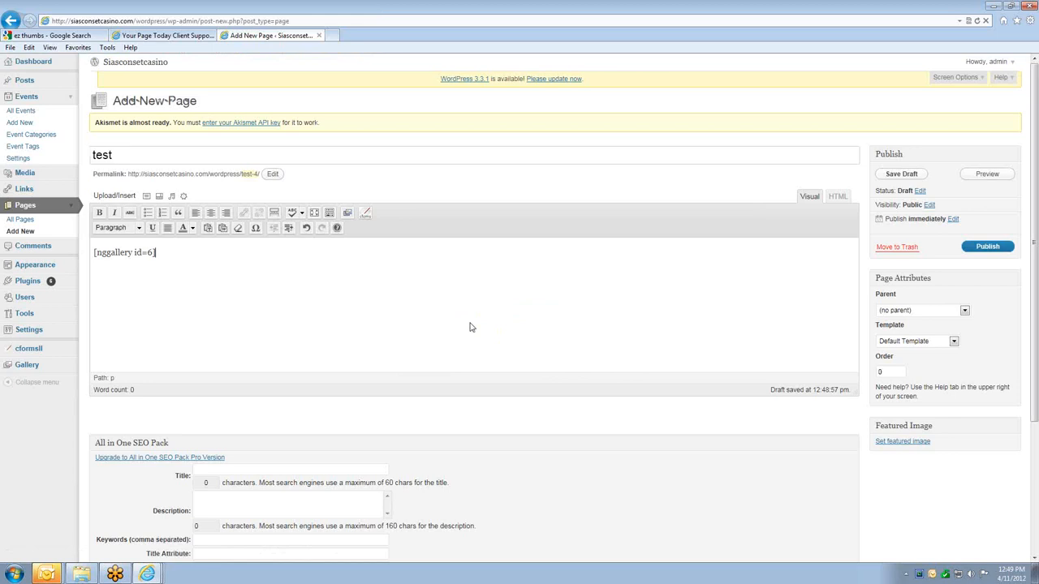
- Publish the test page and open its live version on the site
drag(709, 5, 495, 22)
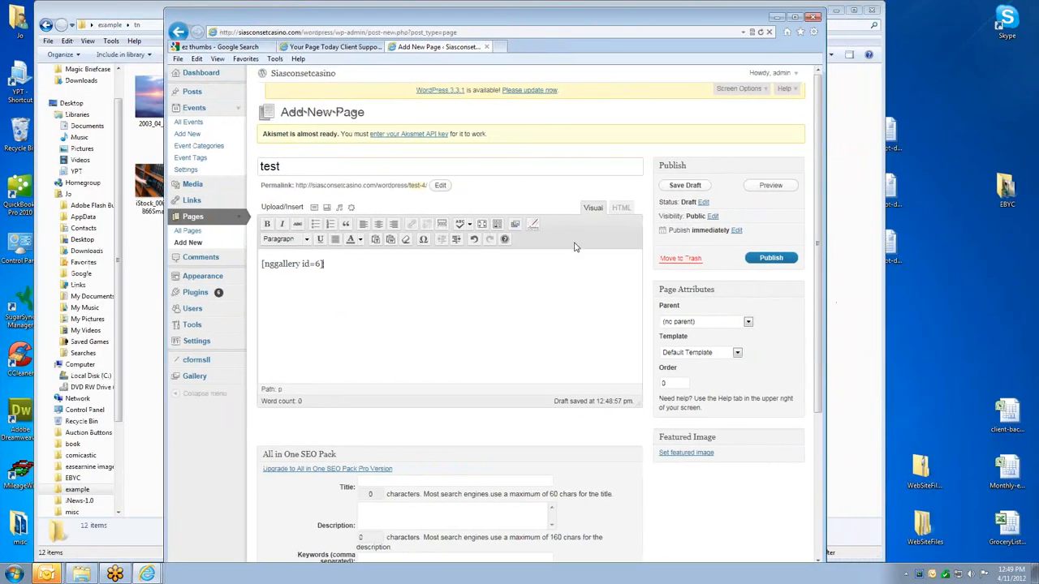
click(774, 259)
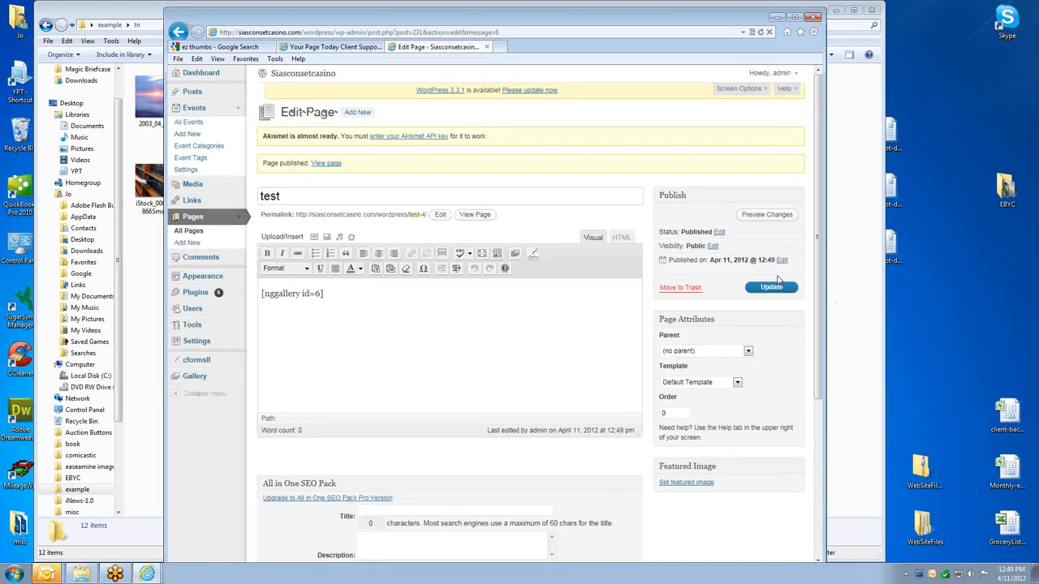
click(477, 215)
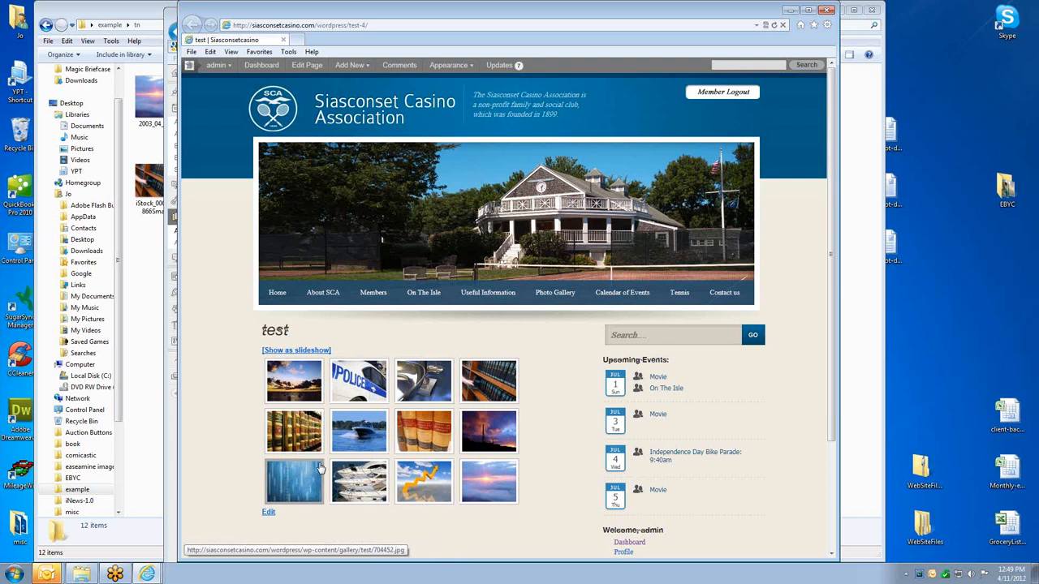
- Enlarge the motorboat photo in the published gallery, browse through the following images, and close the viewer and the page window
click(373, 439)
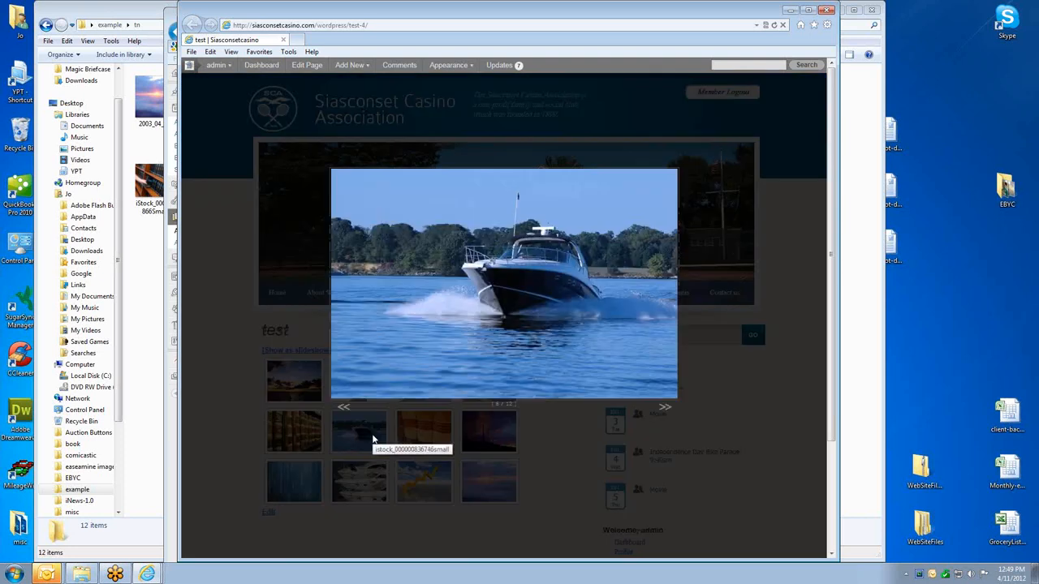
click(664, 411)
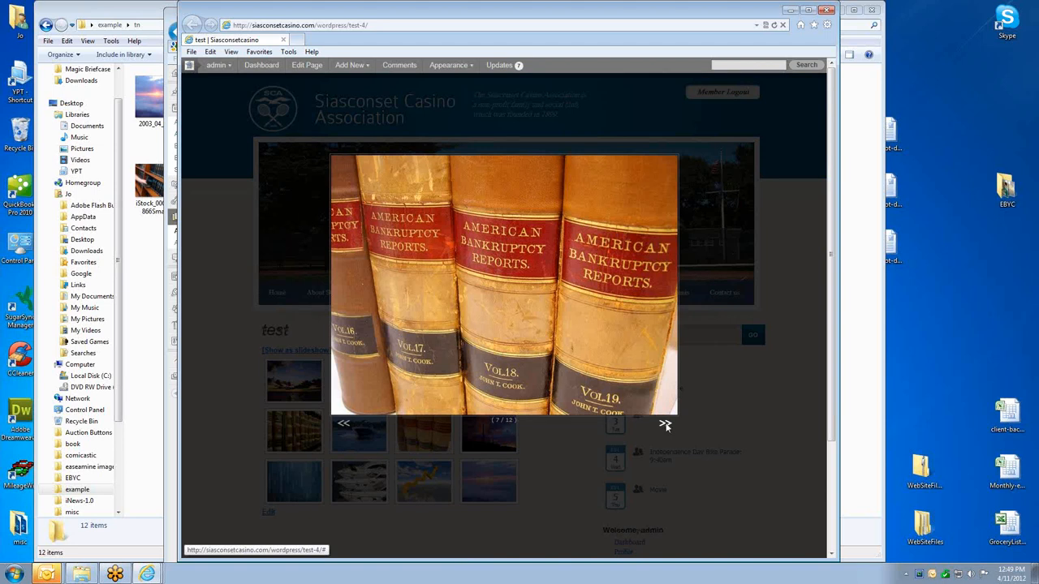
click(665, 426)
click(664, 426)
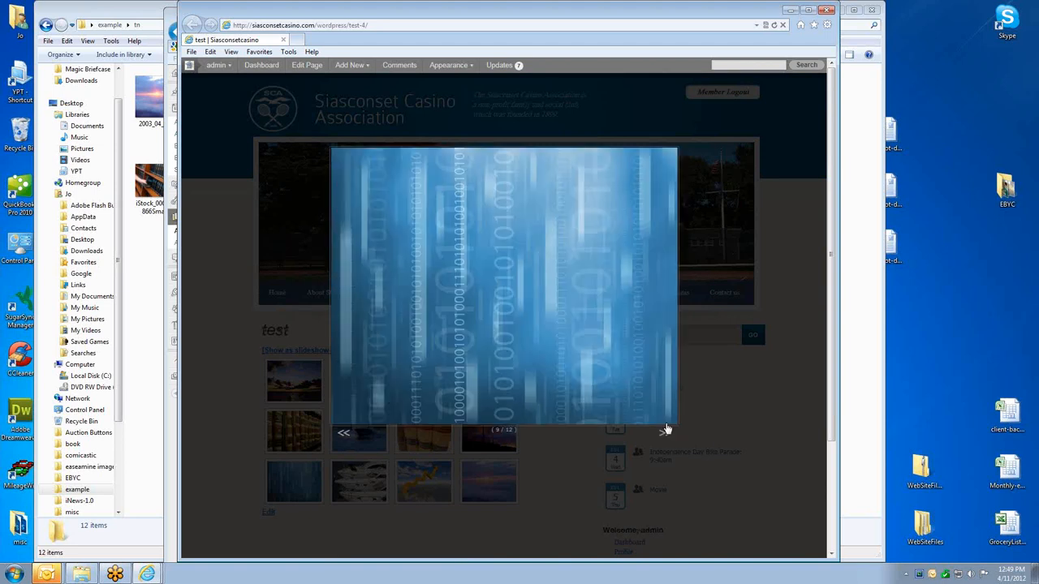
click(665, 429)
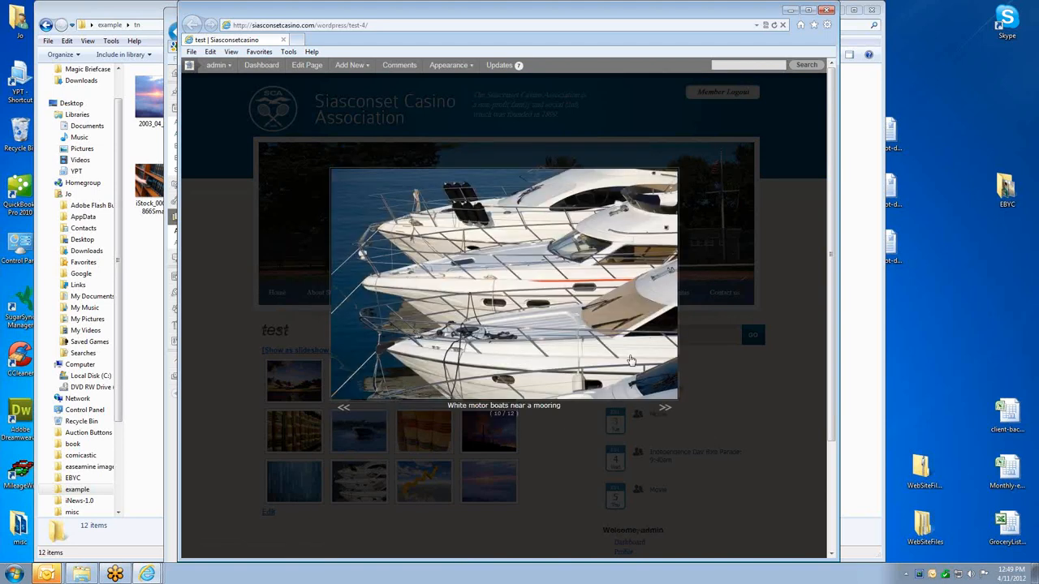
click(665, 412)
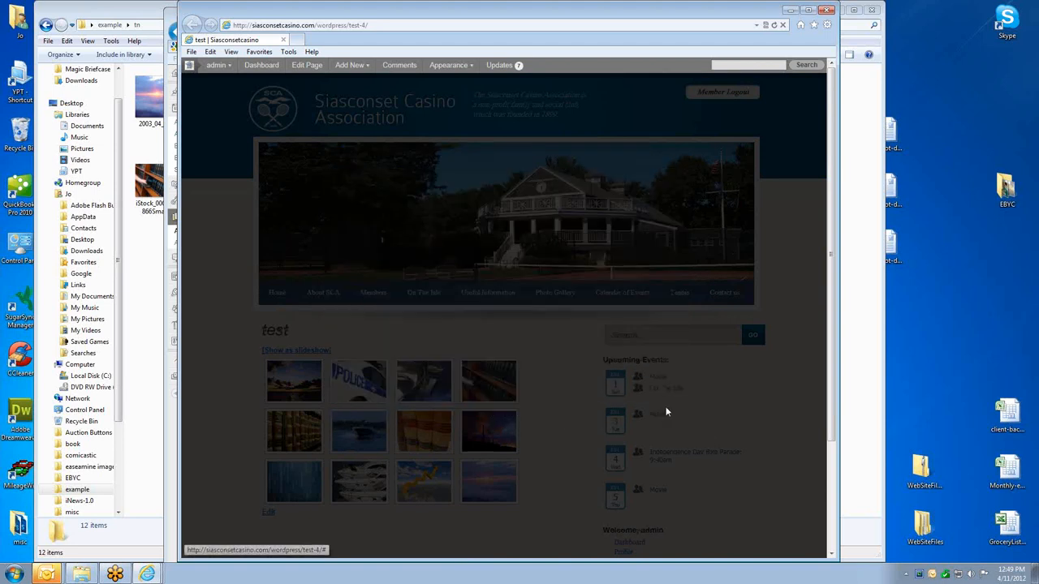
click(535, 295)
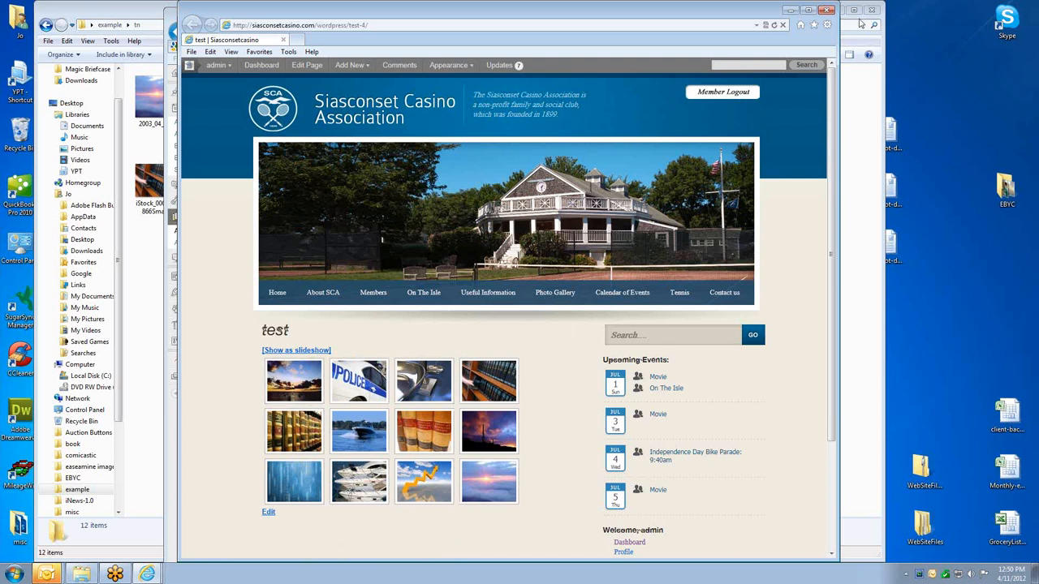
click(826, 10)
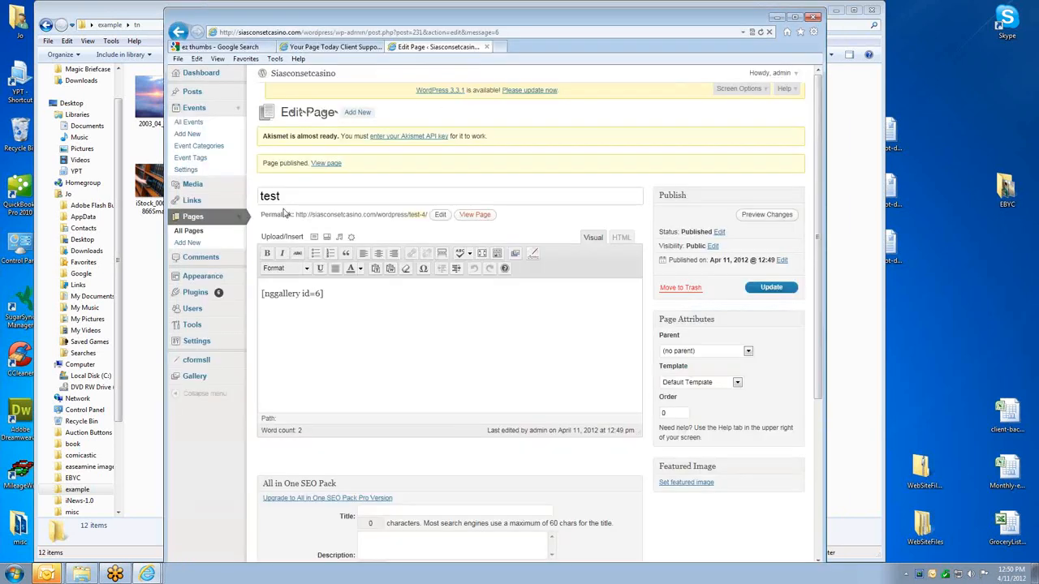
- Open the test gallery for editing from the list of managed NextGEN galleries
click(195, 377)
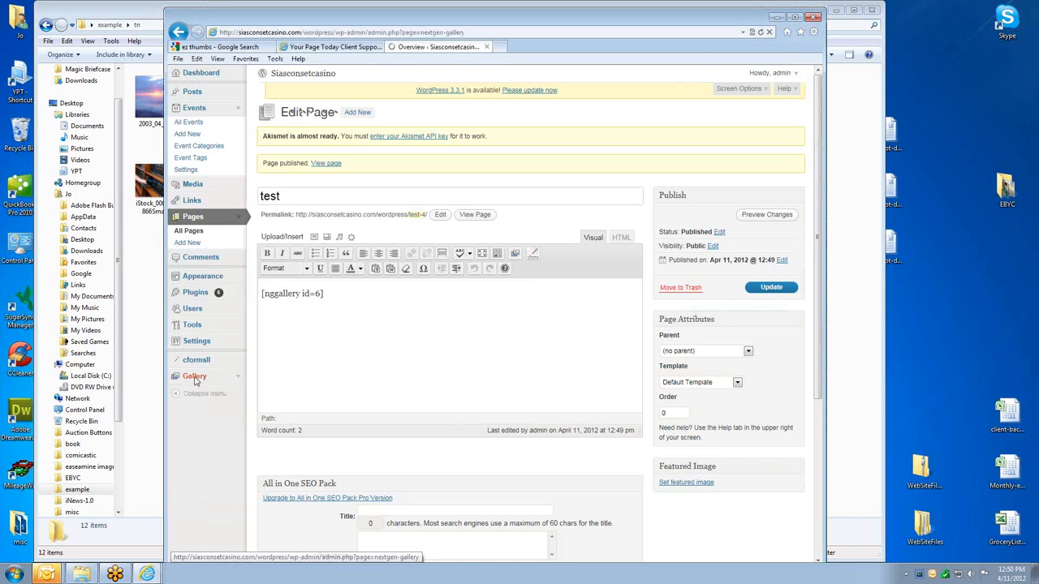
click(197, 389)
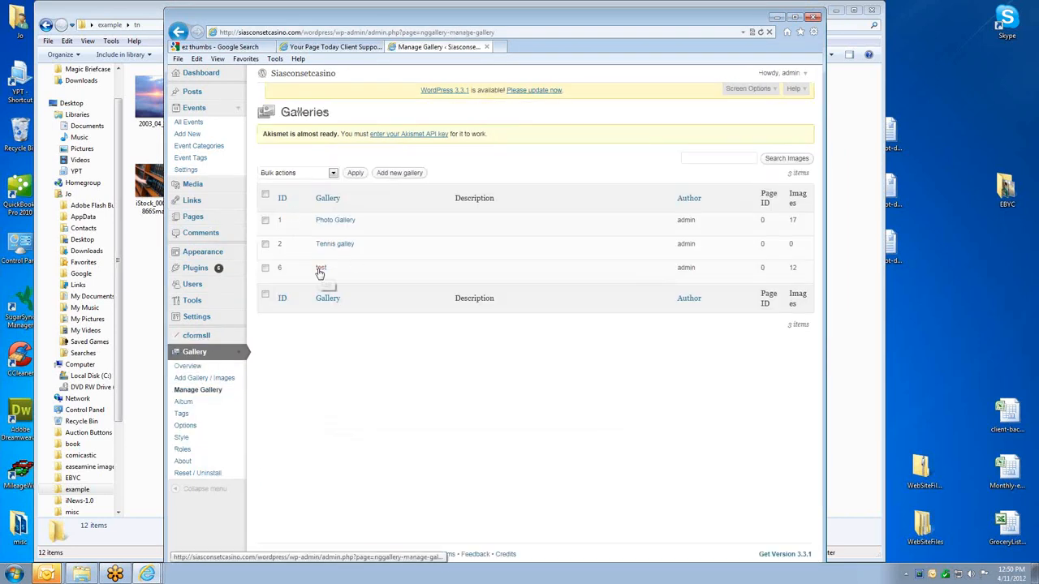
click(320, 271)
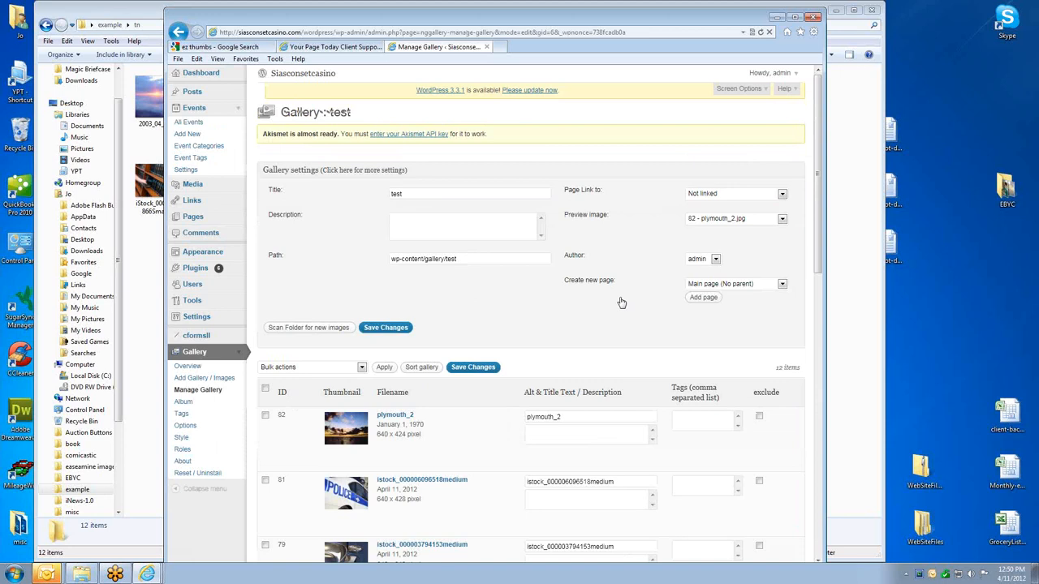
- Examine the alt and title texts and description fields of the test gallery's images, from plymouth_2 through 2003_04_19
scroll(621, 303, down, 5)
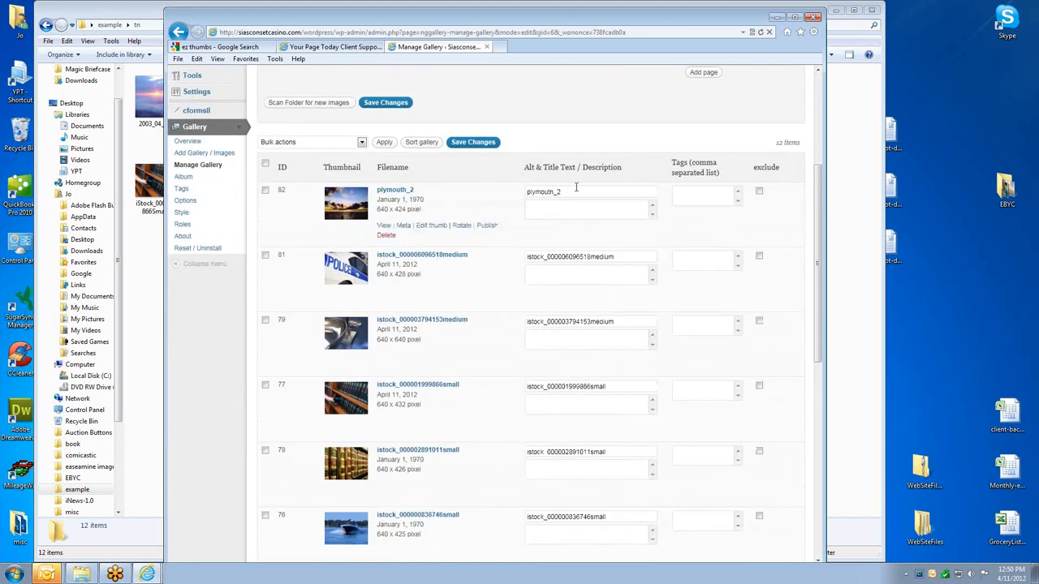
drag(576, 187, 526, 198)
drag(614, 256, 526, 258)
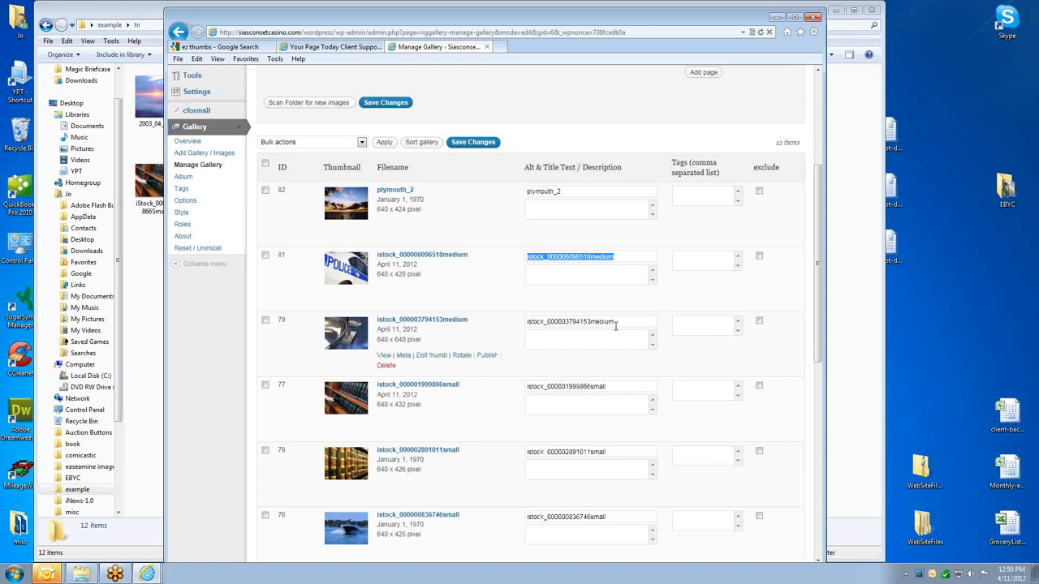
drag(616, 324, 520, 327)
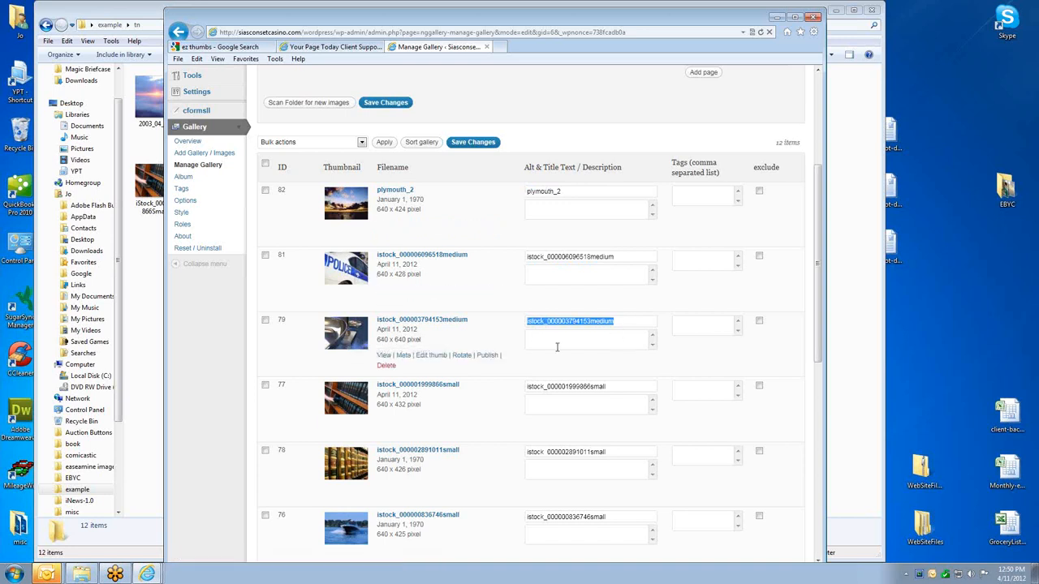
drag(617, 387, 523, 389)
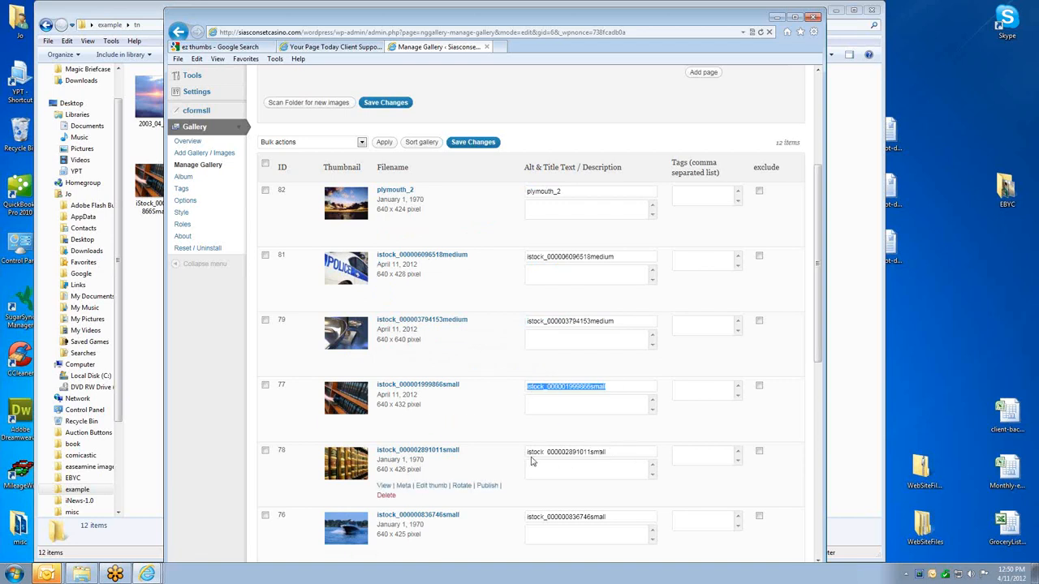
drag(582, 192, 534, 193)
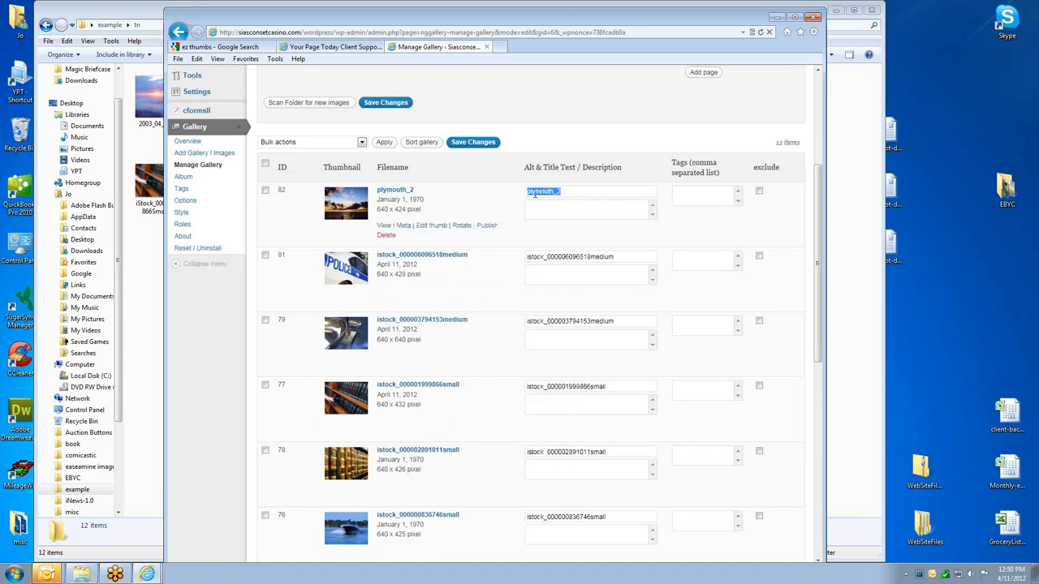
click(542, 211)
click(577, 274)
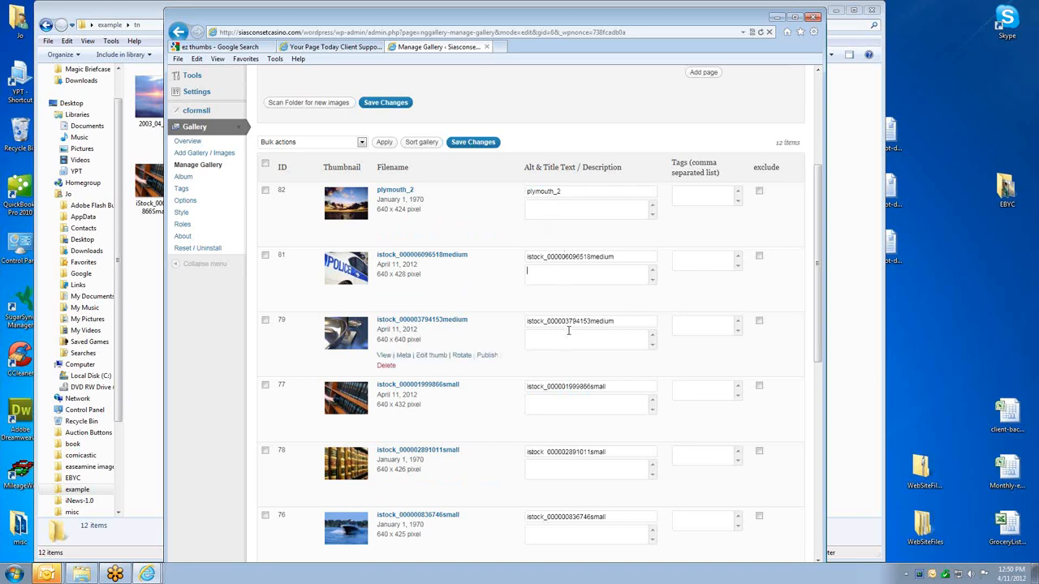
scroll(564, 334, down, 6)
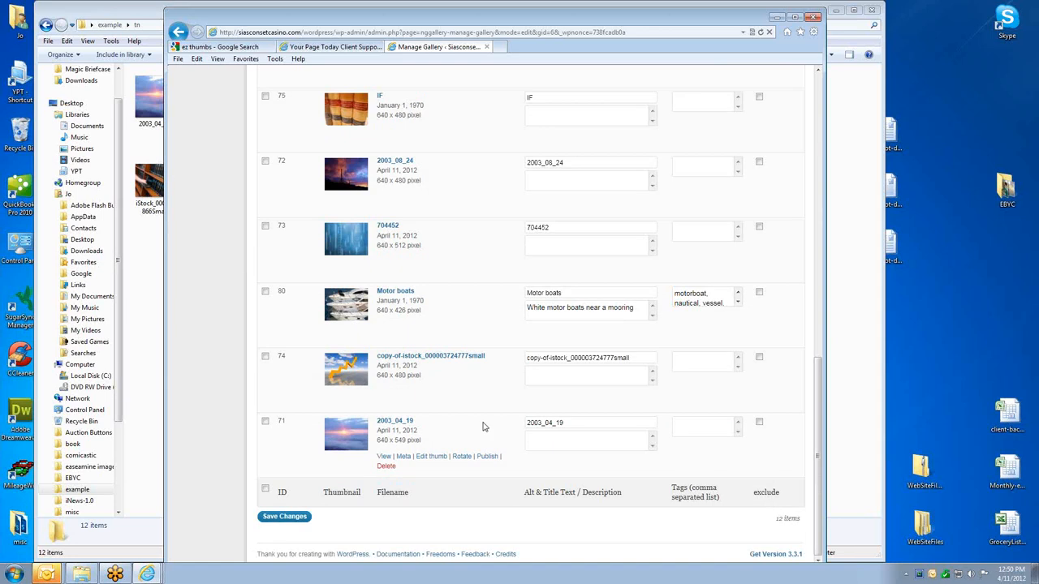
- Switch to the Your Page Today page with the WordPress lessons and notes
click(348, 49)
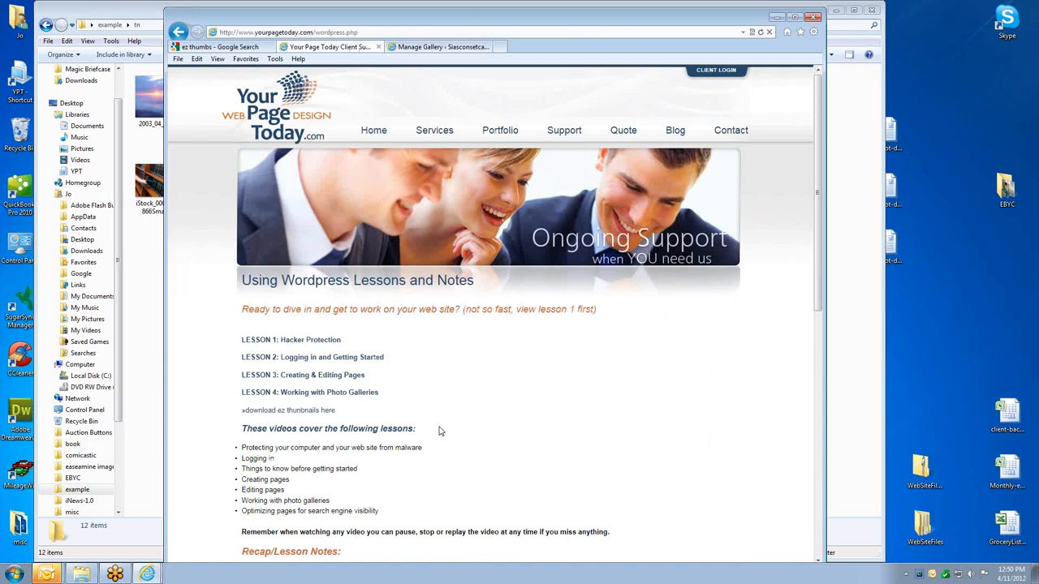